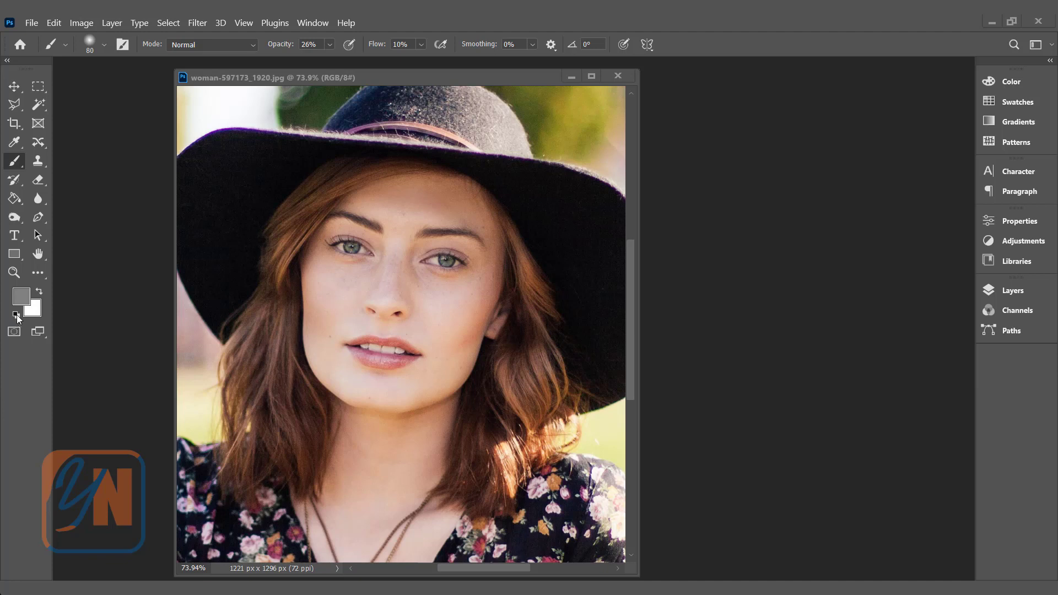
- Restore the default colors, set the foreground color to red #f21818, and return to the Brush tool
click(16, 314)
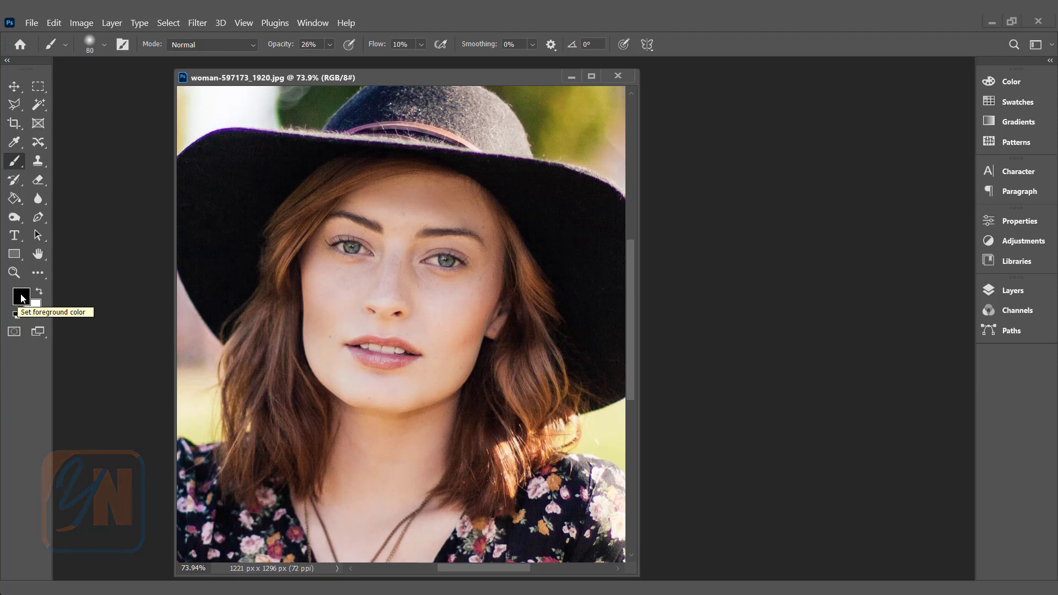
click(22, 298)
click(695, 108)
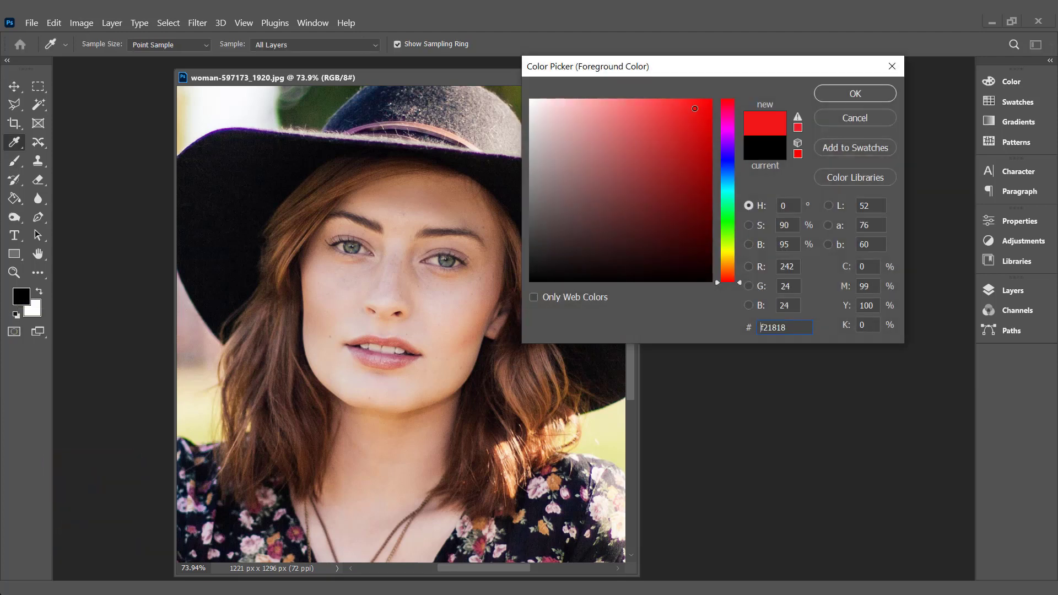
click(855, 93)
key(b)
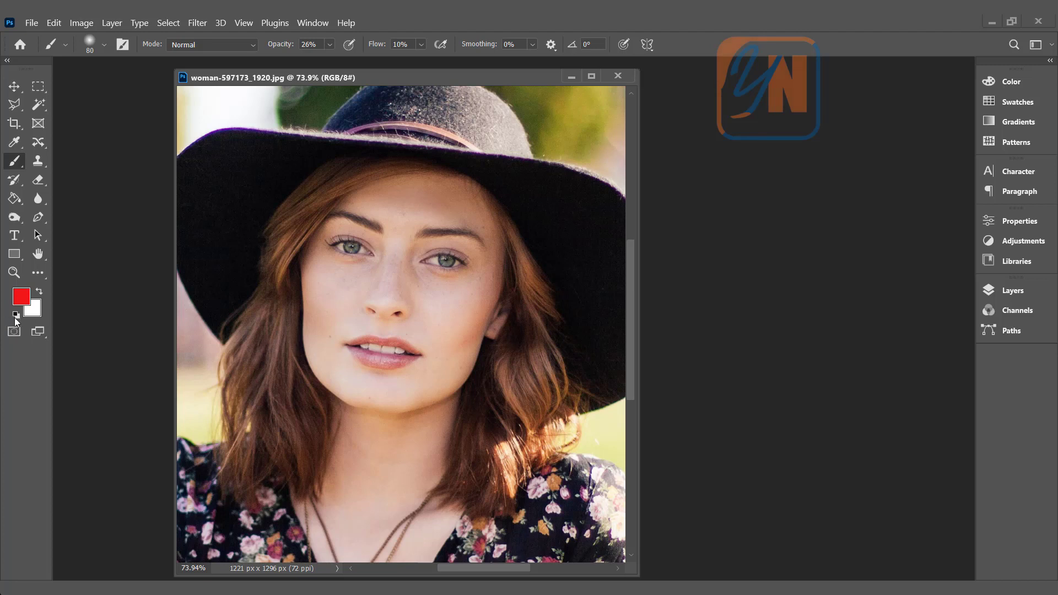
- Restore the default colors with white swapped to the foreground, and bring up the document's layer list
click(16, 320)
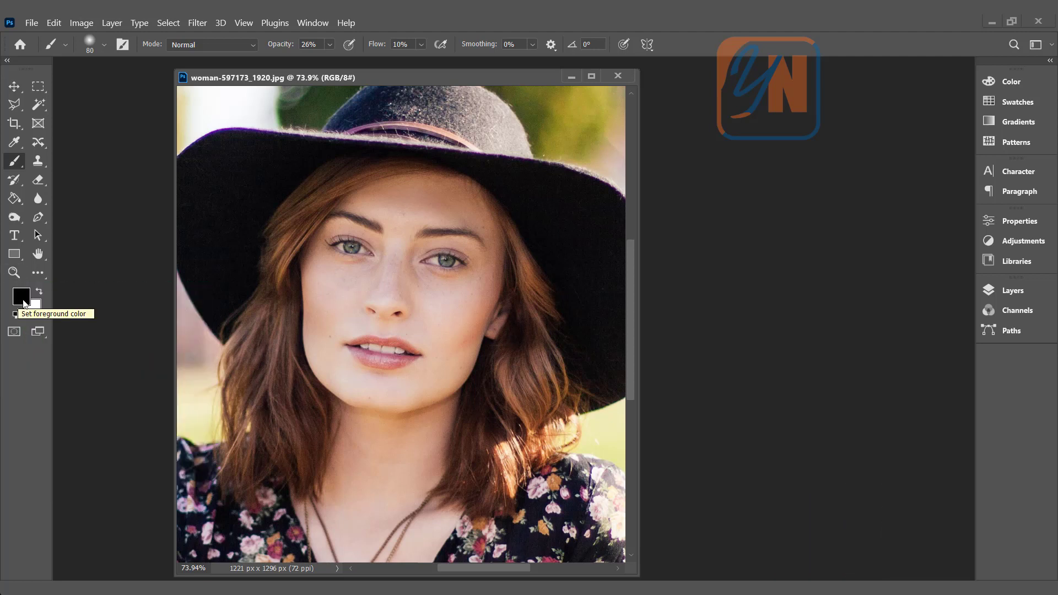
key(x)
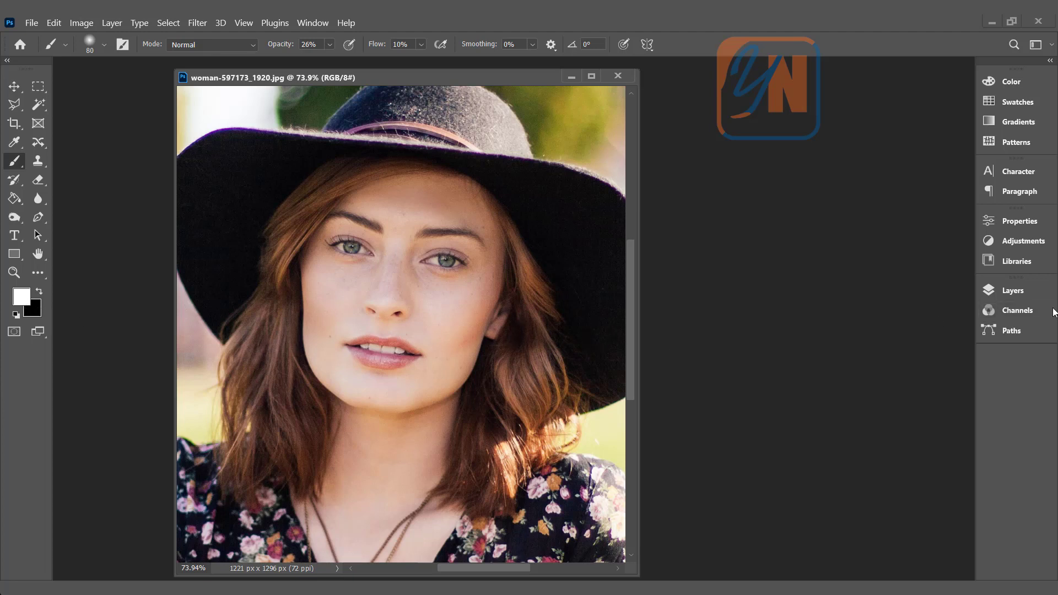
click(1030, 295)
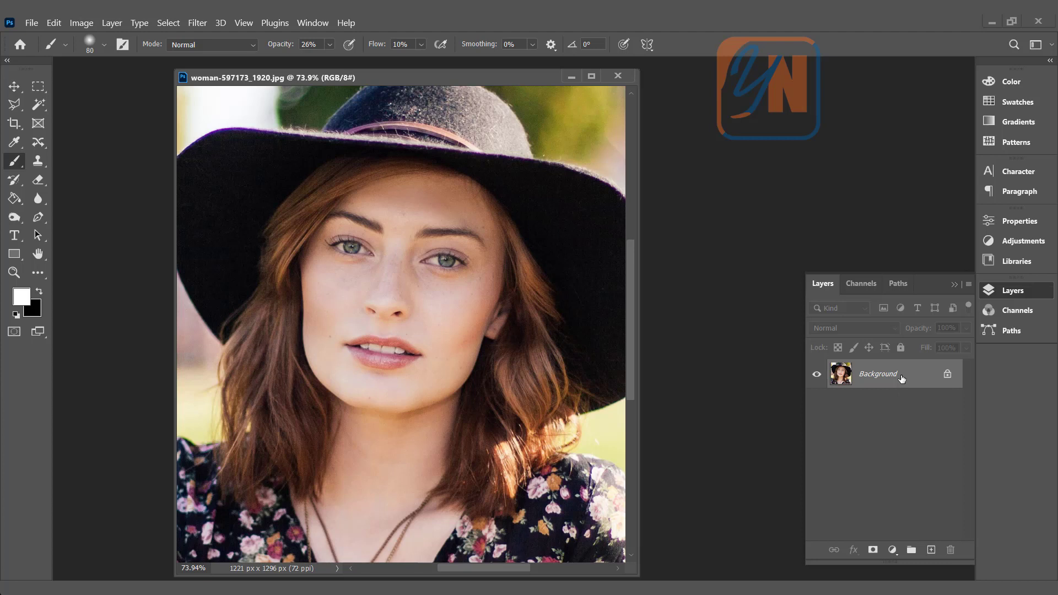
click(112, 23)
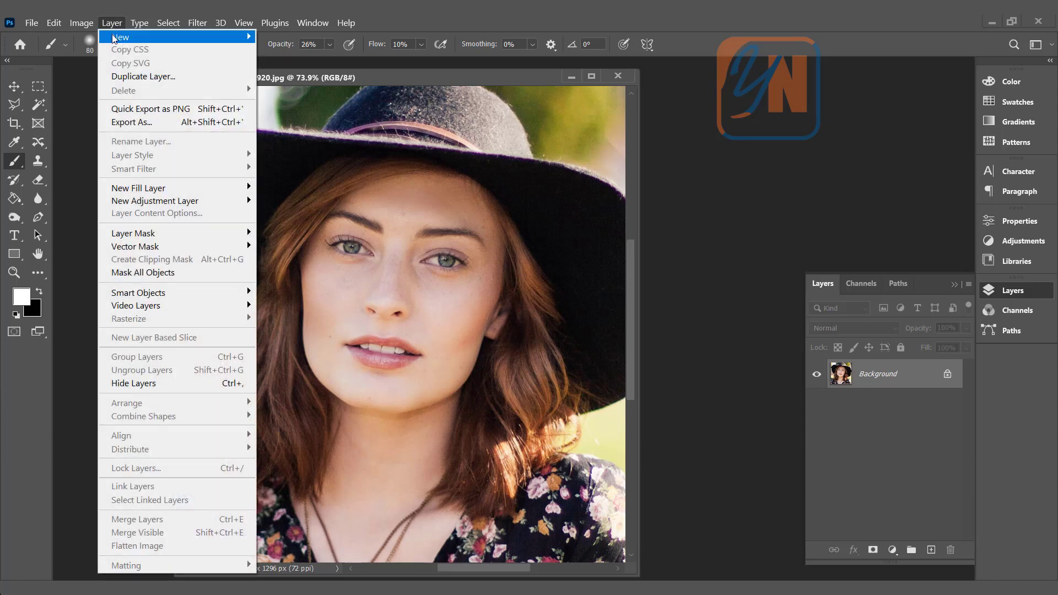
mouse_move(193, 35)
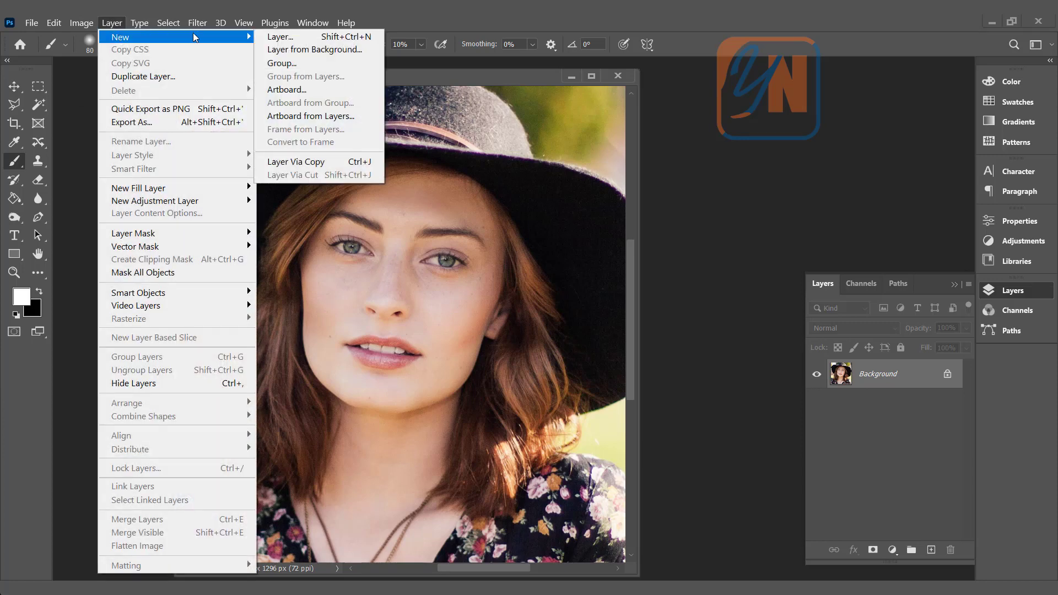
click(287, 37)
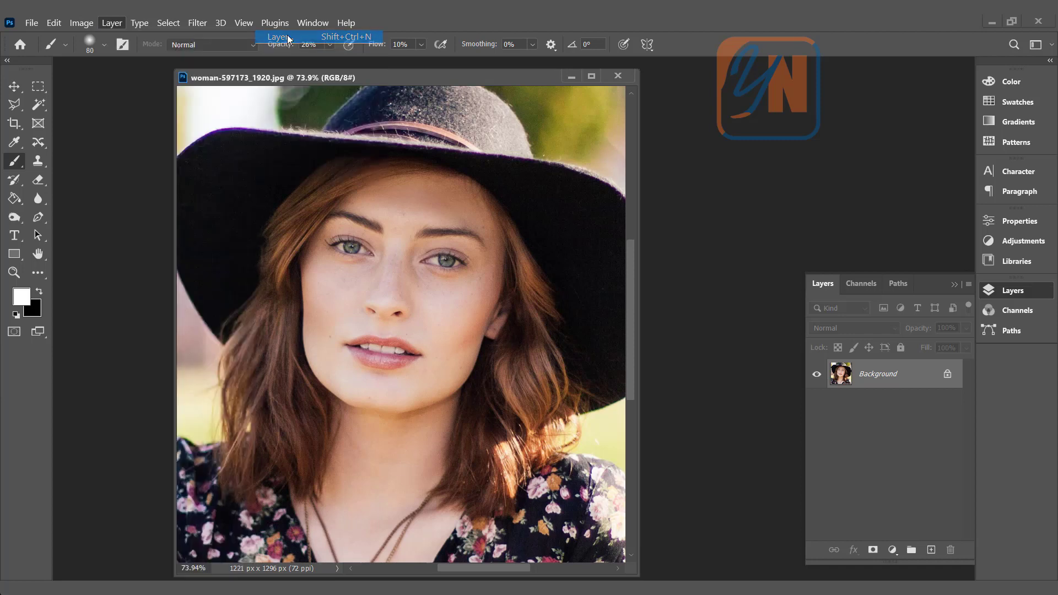
drag(455, 137, 354, 133)
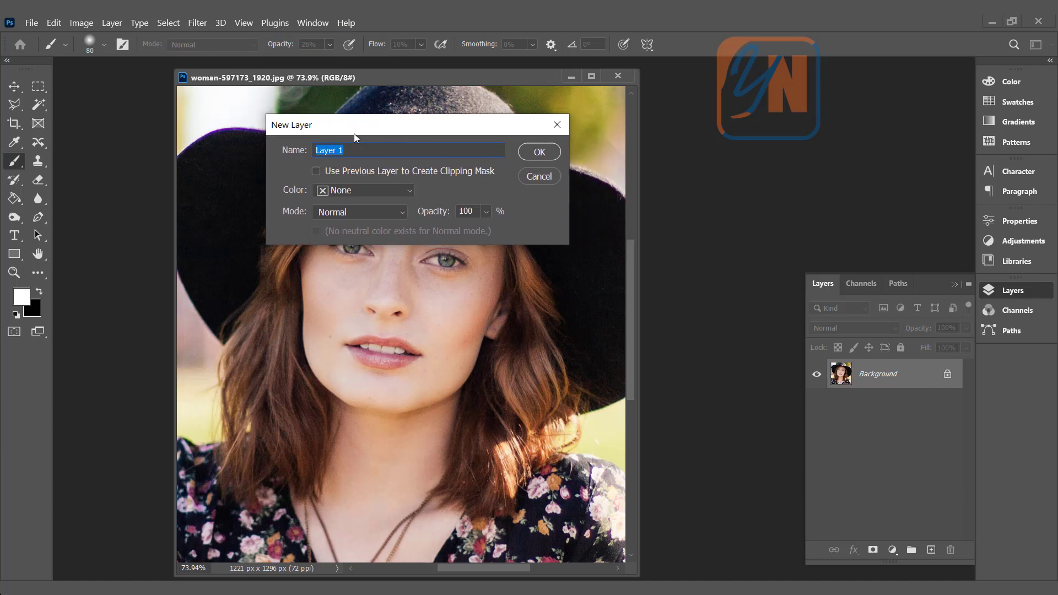
click(392, 214)
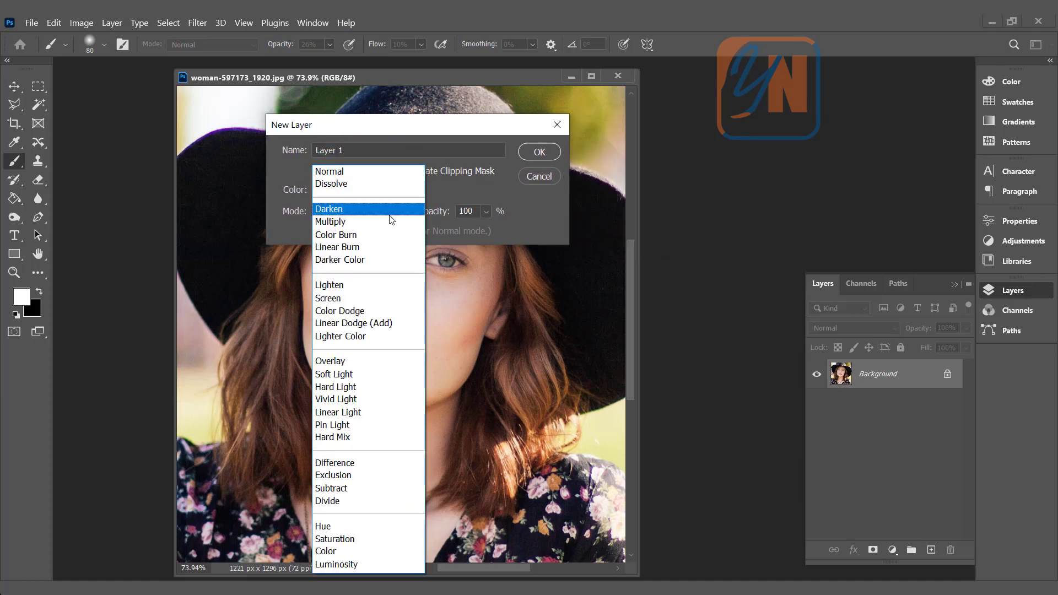
click(349, 375)
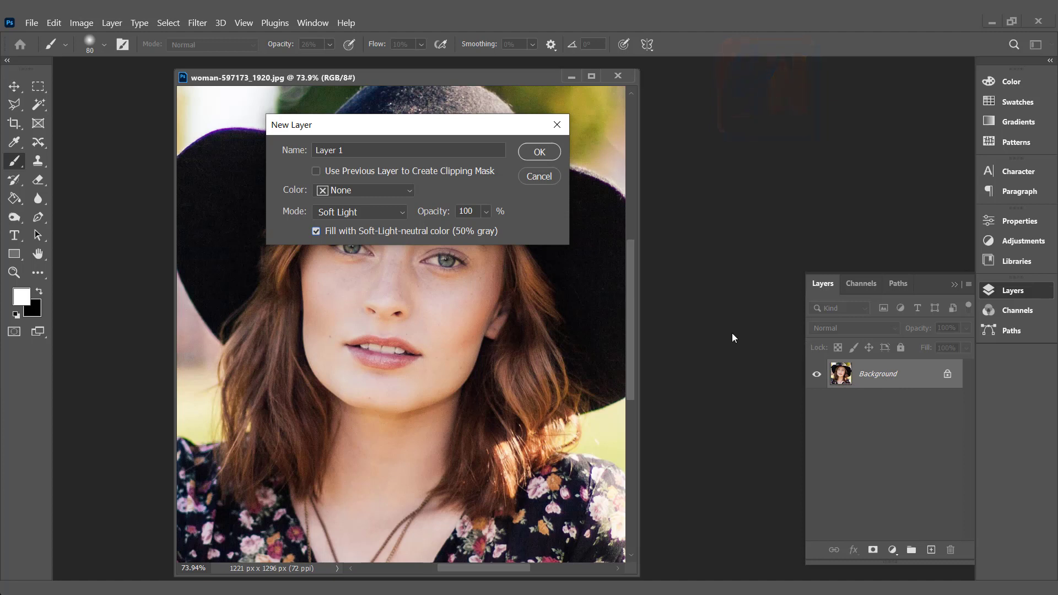
click(533, 176)
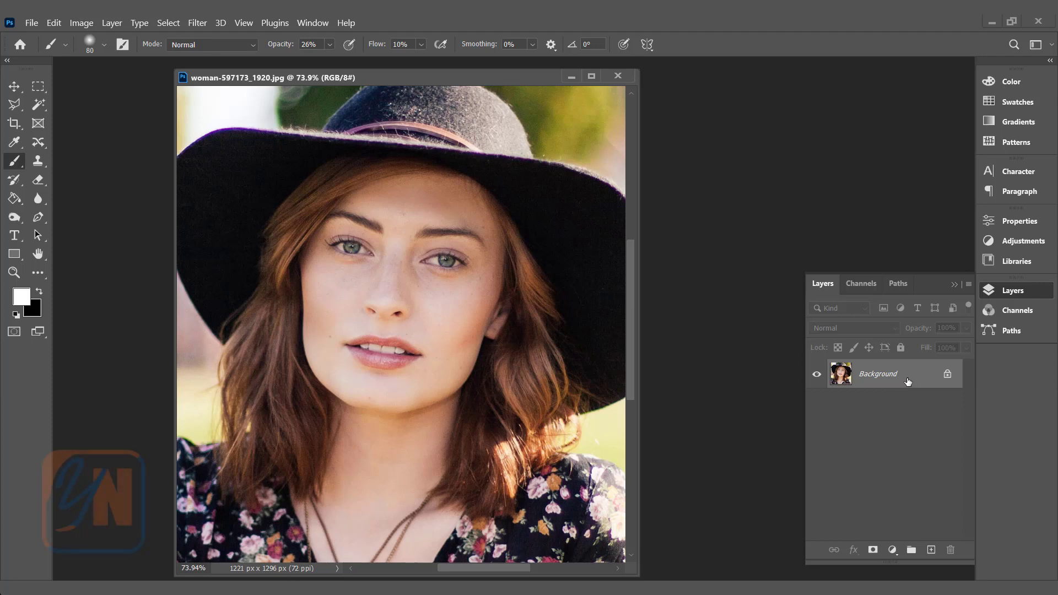
- Create a new layer above the Background and fill it with 50% gray (#808080)
click(932, 554)
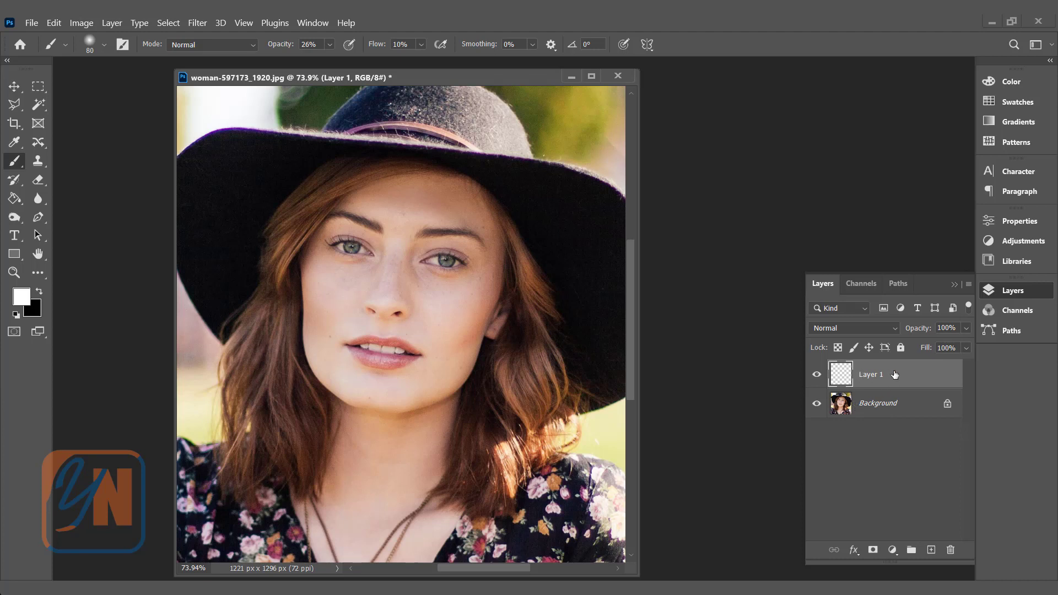
click(22, 301)
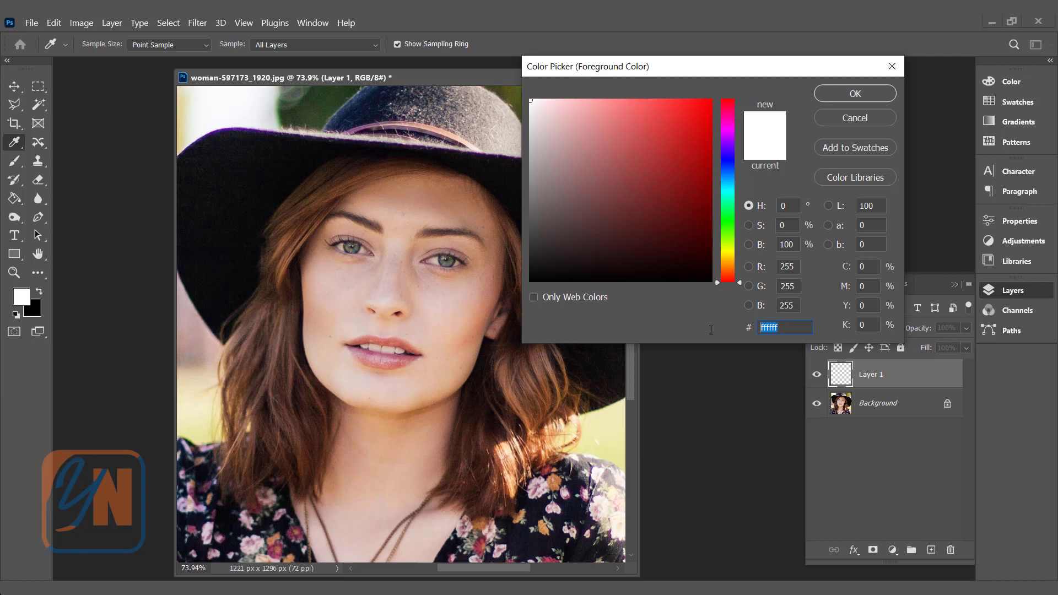
text(8080)
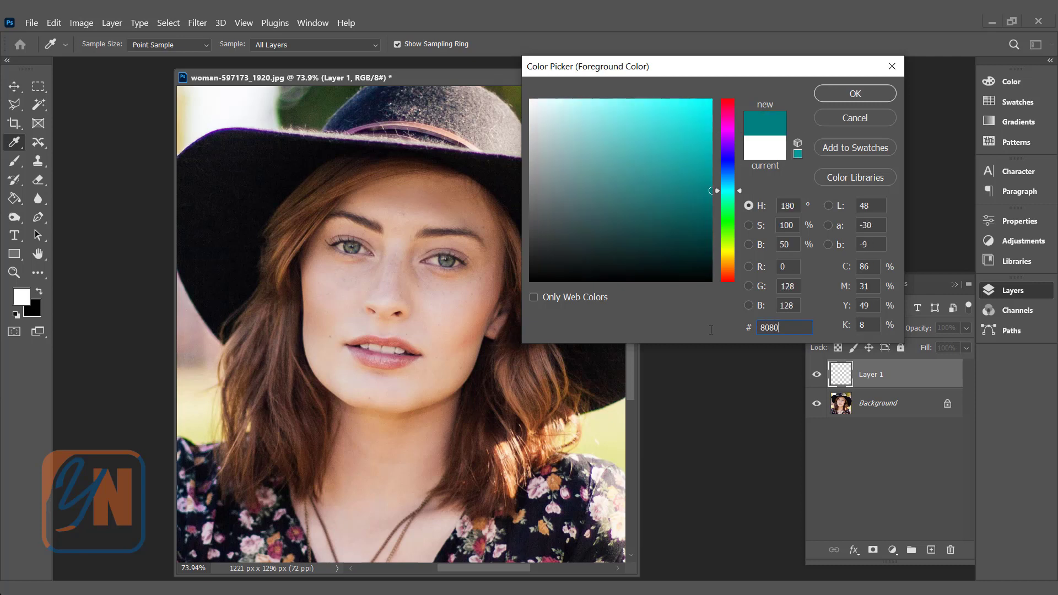
text(80)
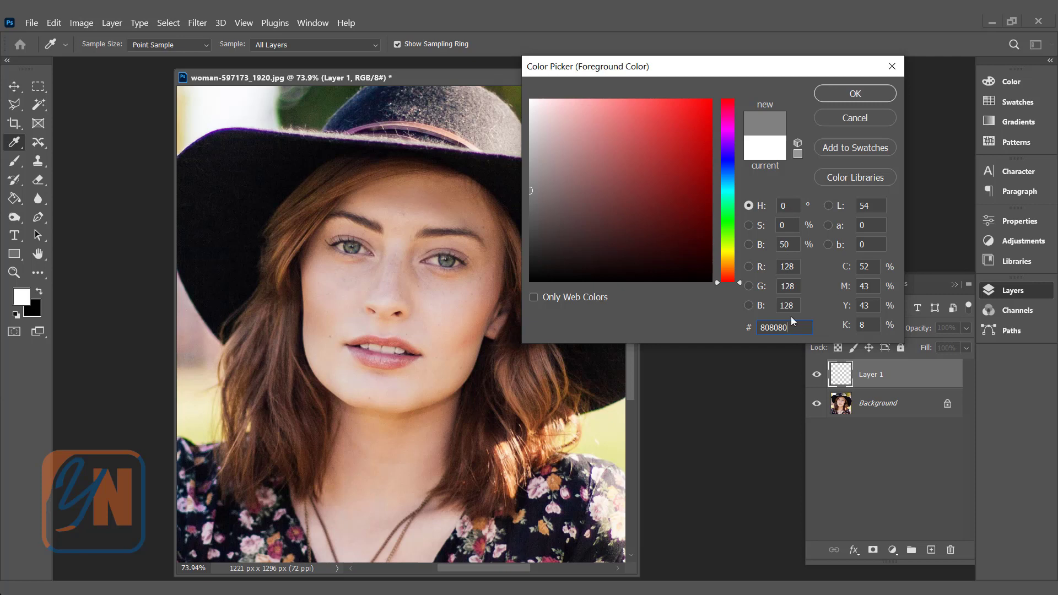
click(845, 94)
key(b)
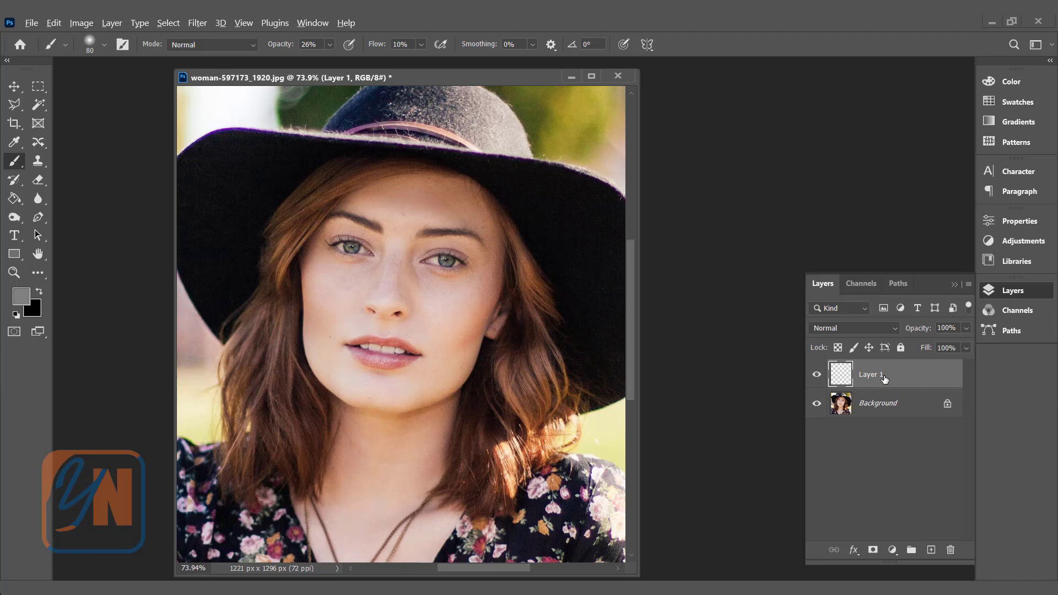
key(alt+BackSpace)
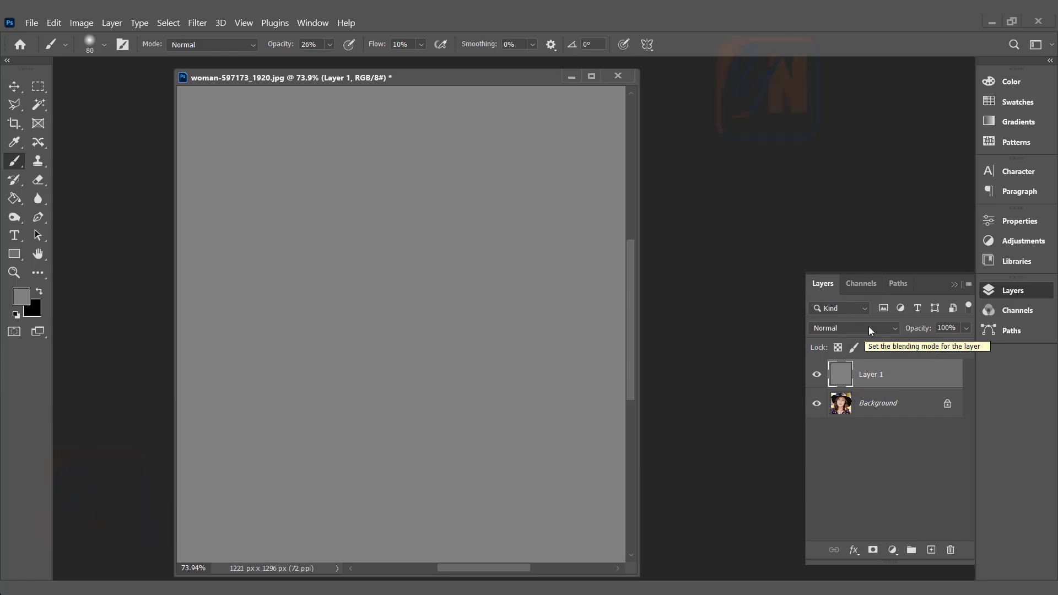
- Set the gray layer's blending mode to Soft Light and rename it "dodge"
click(893, 329)
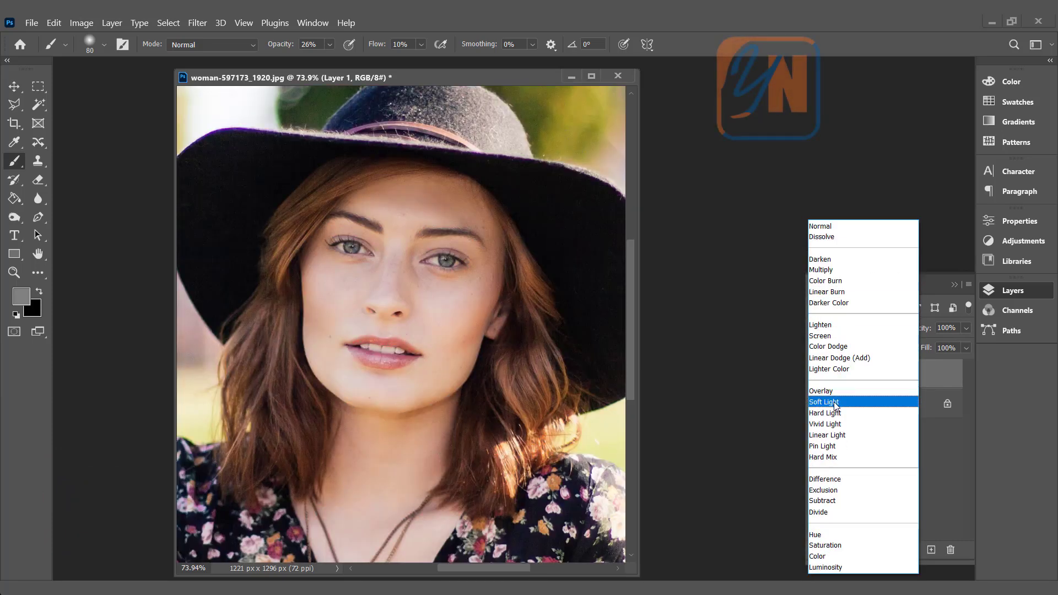
click(859, 402)
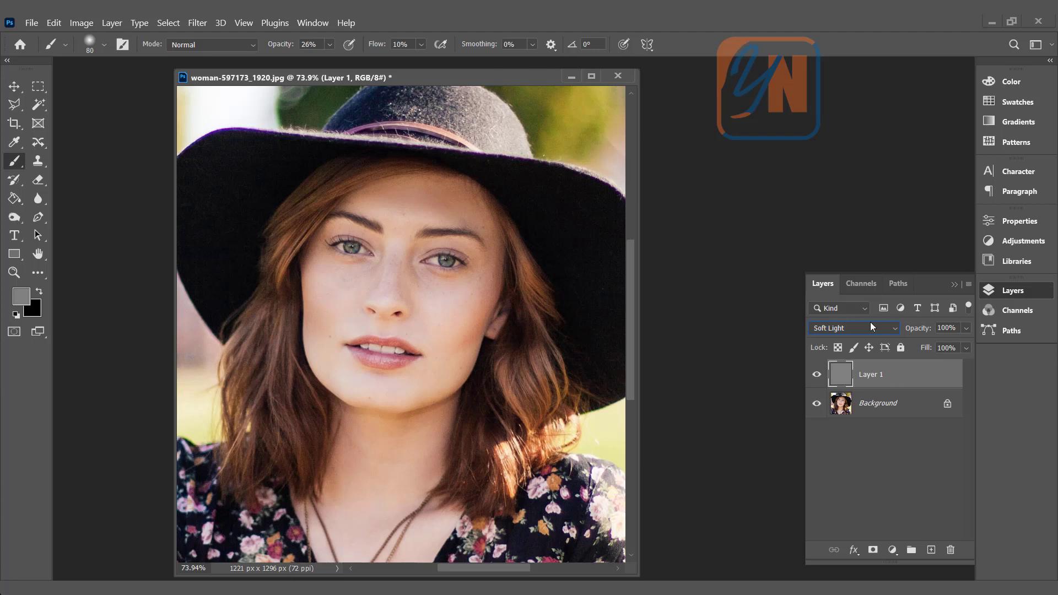
double_click(870, 375)
text(dodge)
key(Return)
- Duplicate the dodge layer and rename the copy "burn"
drag(910, 375, 932, 550)
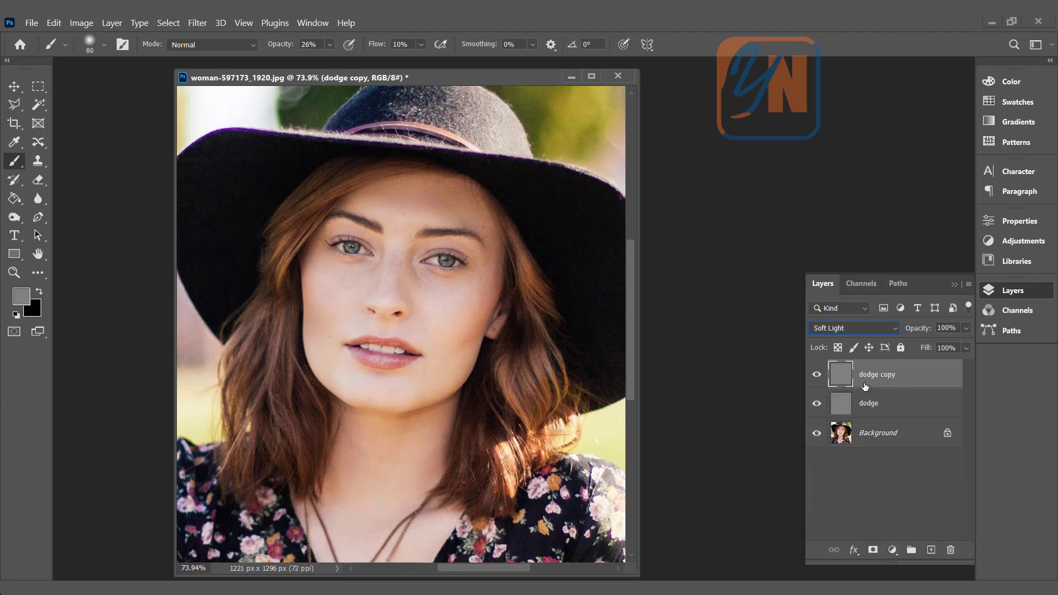
double_click(879, 375)
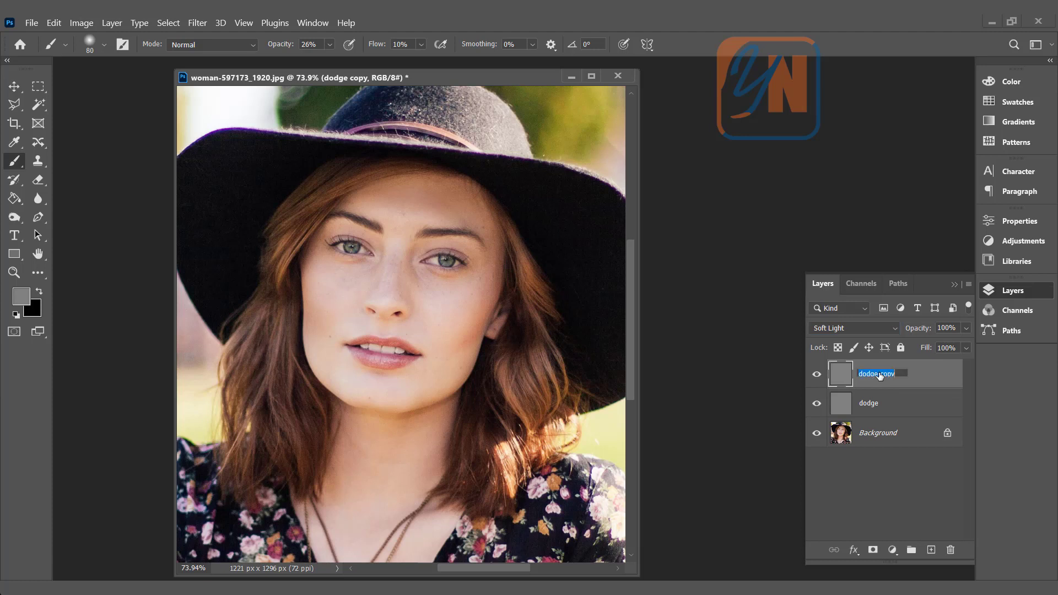
text(burn)
key(Return)
- Make the dodge layer active and set white as foreground and black as background color
click(896, 404)
click(905, 385)
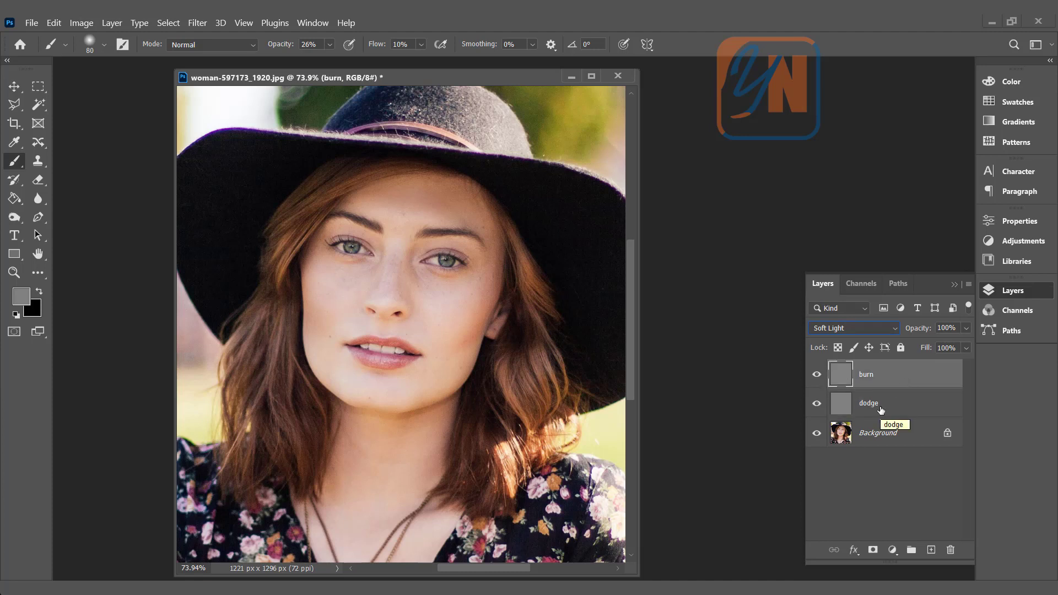
click(880, 409)
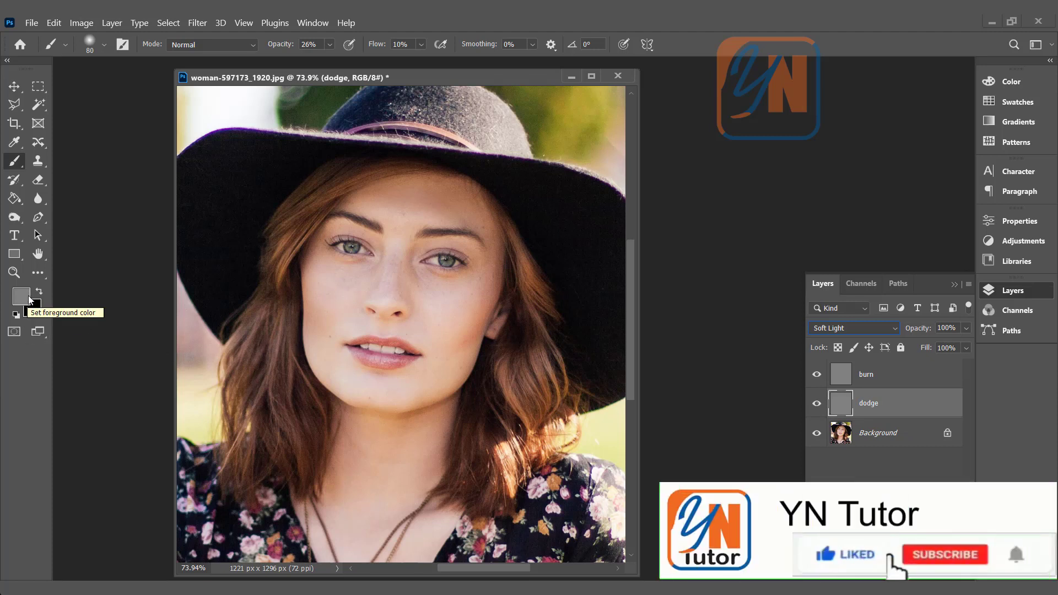
click(16, 315)
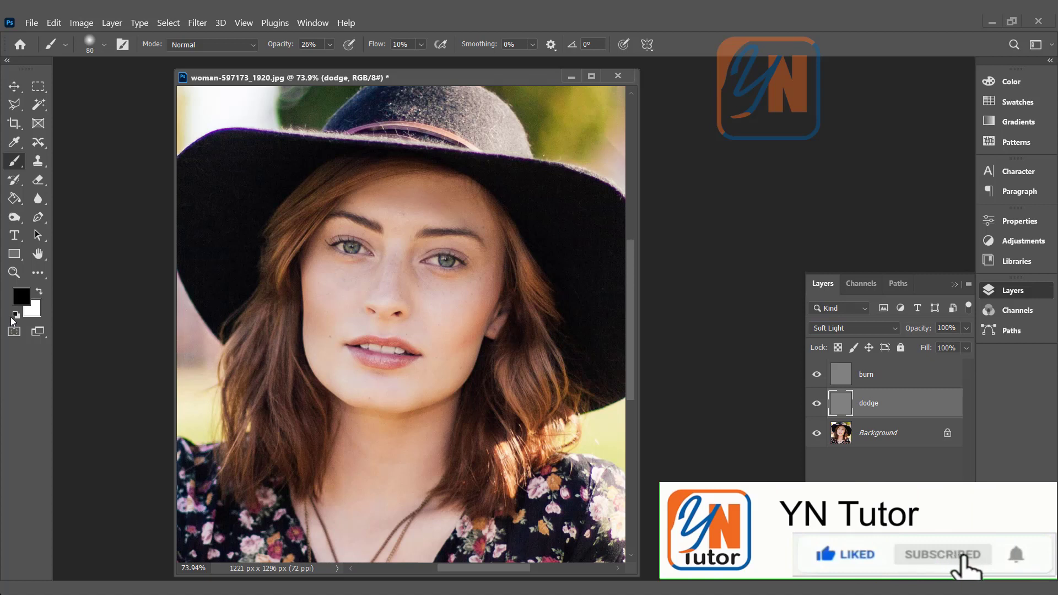
click(39, 290)
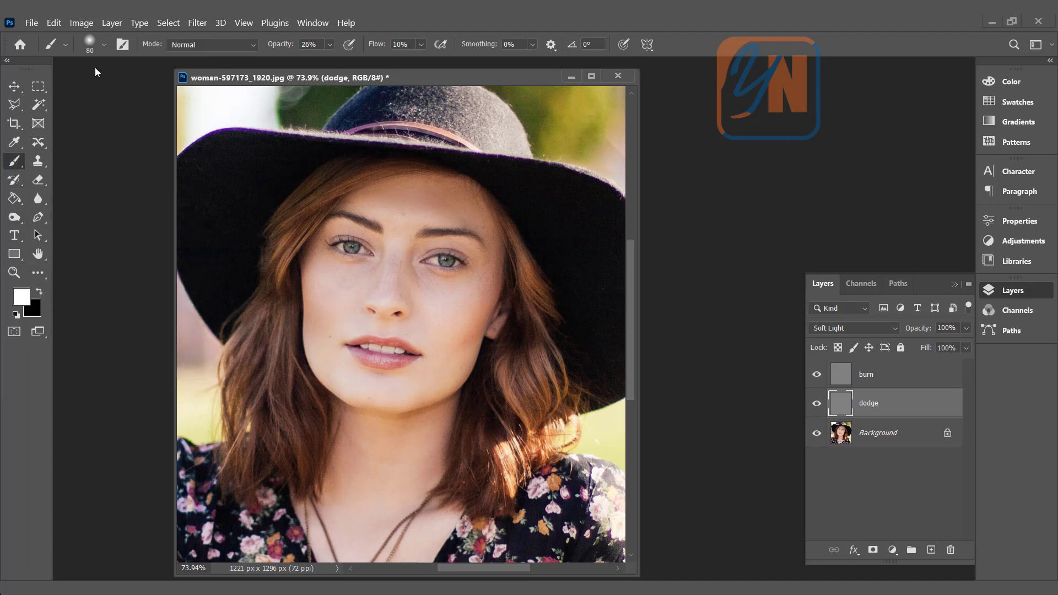
- Set the Soft Round brush to 0% hardness and 100% opacity
click(103, 45)
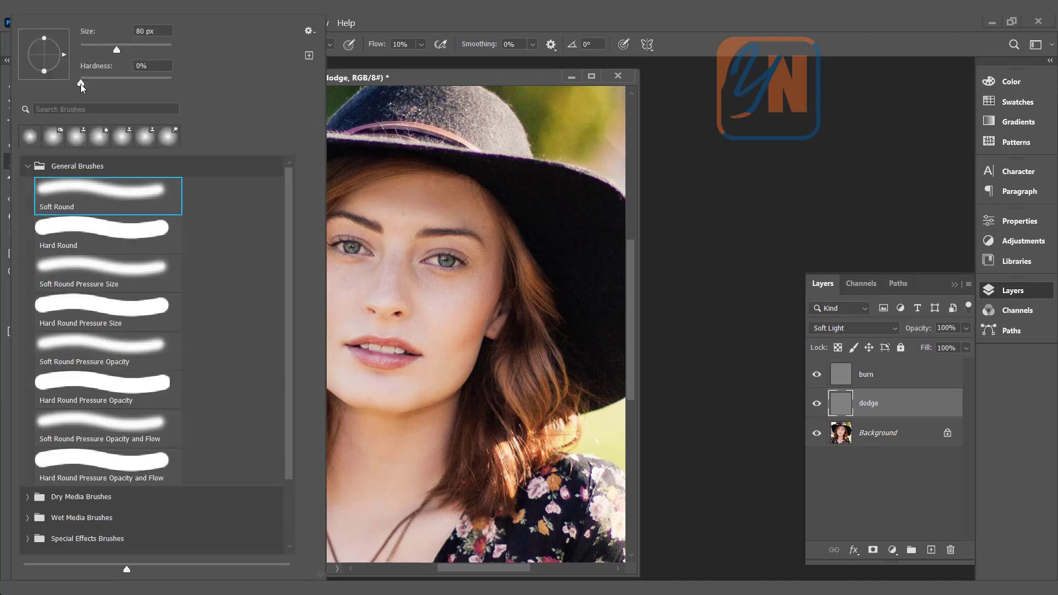
drag(82, 85, 74, 87)
click(420, 15)
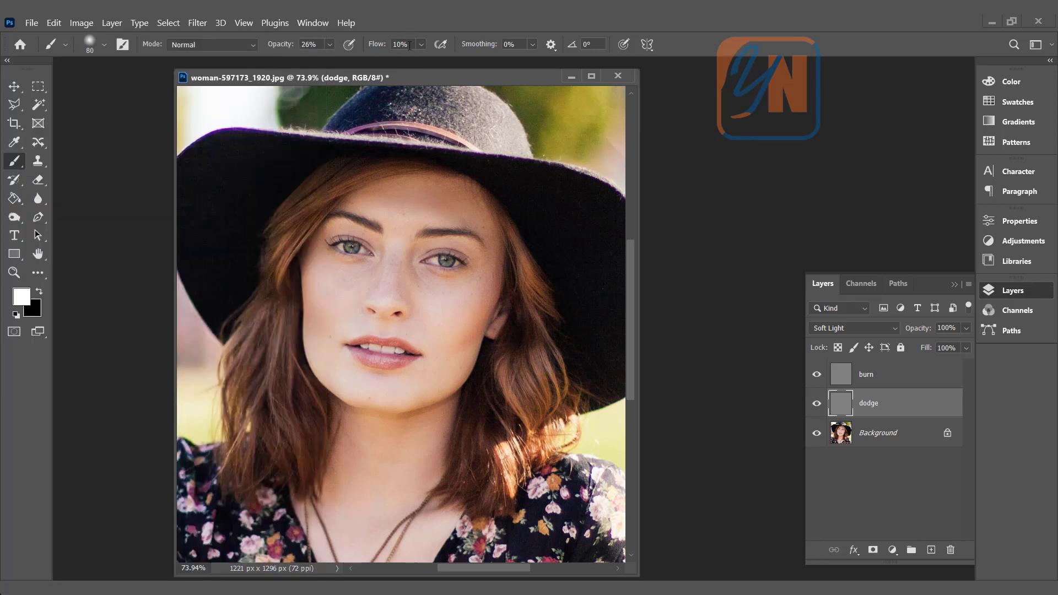
click(330, 44)
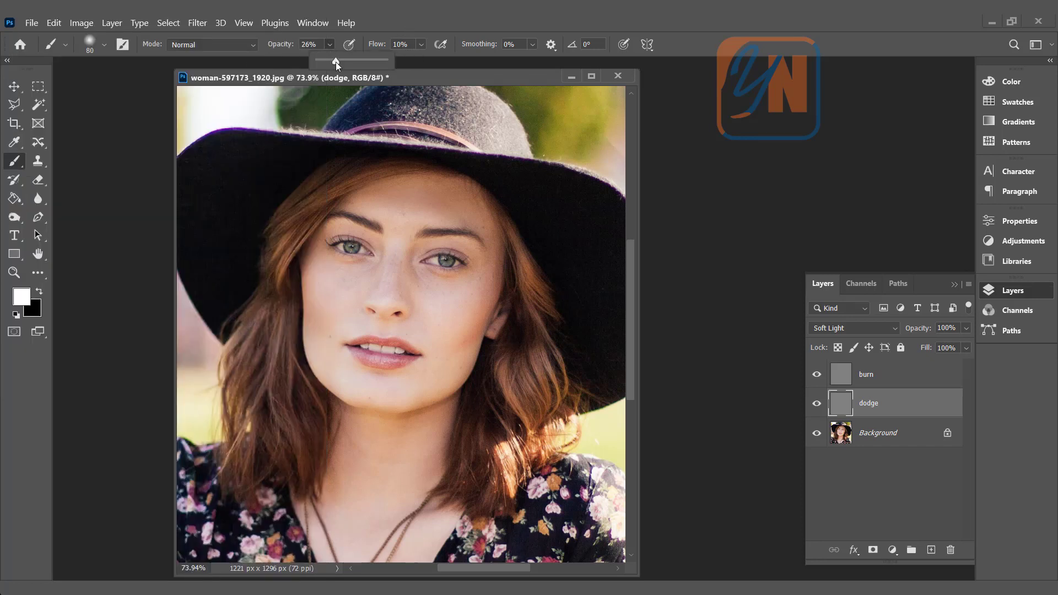
drag(336, 61, 425, 80)
click(441, 76)
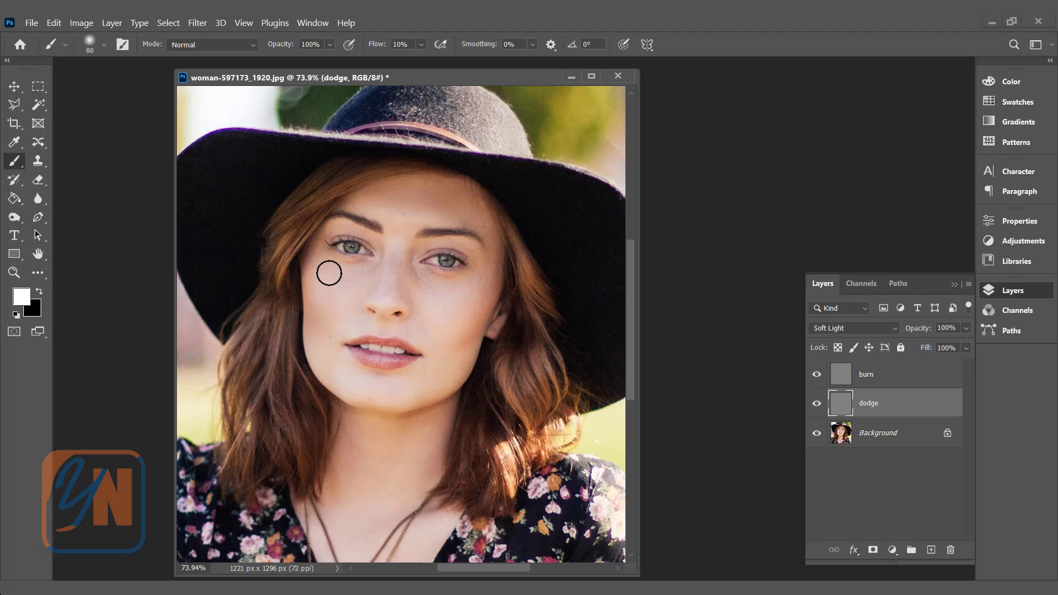
- Enlarge the brush to 125 px and paint white highlights over the forehead, cheeks, chin and neck on the dodge layer
key(bracketright)
key(bracketright)
mouse_move(373, 216)
mouse_down()
mouse_move(457, 222)
mouse_move(349, 209)
mouse_move(396, 234)
mouse_up()
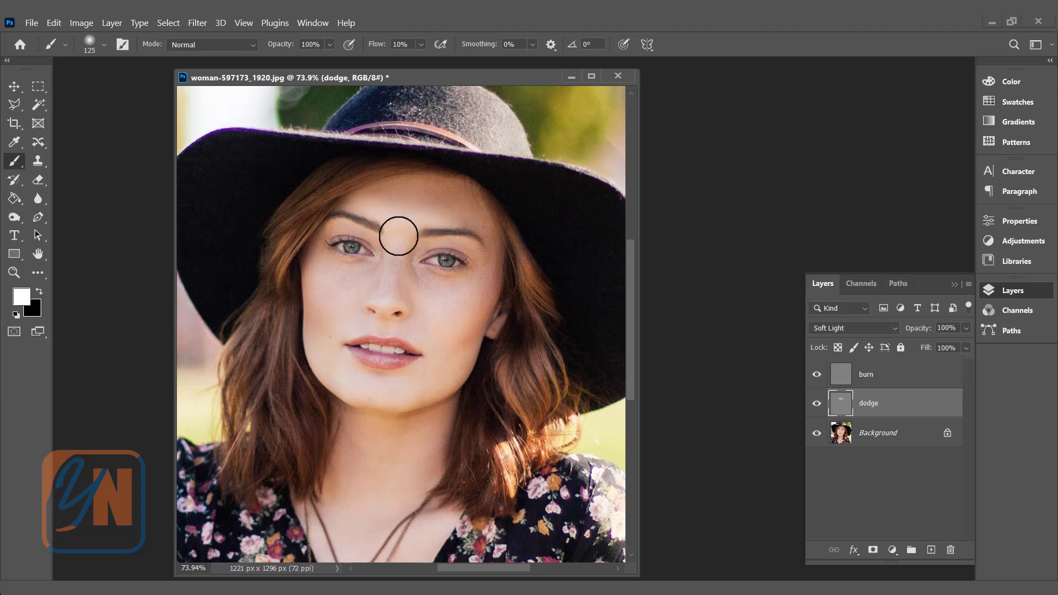
mouse_move(358, 281)
mouse_down()
mouse_move(314, 267)
mouse_move(314, 289)
mouse_move(341, 295)
mouse_move(357, 322)
mouse_move(345, 296)
mouse_move(302, 284)
mouse_move(336, 265)
mouse_move(361, 319)
mouse_move(313, 345)
mouse_move(338, 382)
mouse_move(332, 374)
mouse_move(408, 400)
mouse_move(384, 402)
mouse_move(436, 391)
mouse_move(456, 370)
mouse_move(379, 396)
mouse_move(441, 394)
mouse_move(463, 368)
mouse_move(417, 387)
mouse_move(427, 328)
mouse_move(468, 303)
mouse_move(454, 317)
mouse_move(440, 309)
mouse_move(461, 308)
mouse_move(429, 310)
mouse_move(456, 311)
mouse_move(373, 442)
mouse_up()
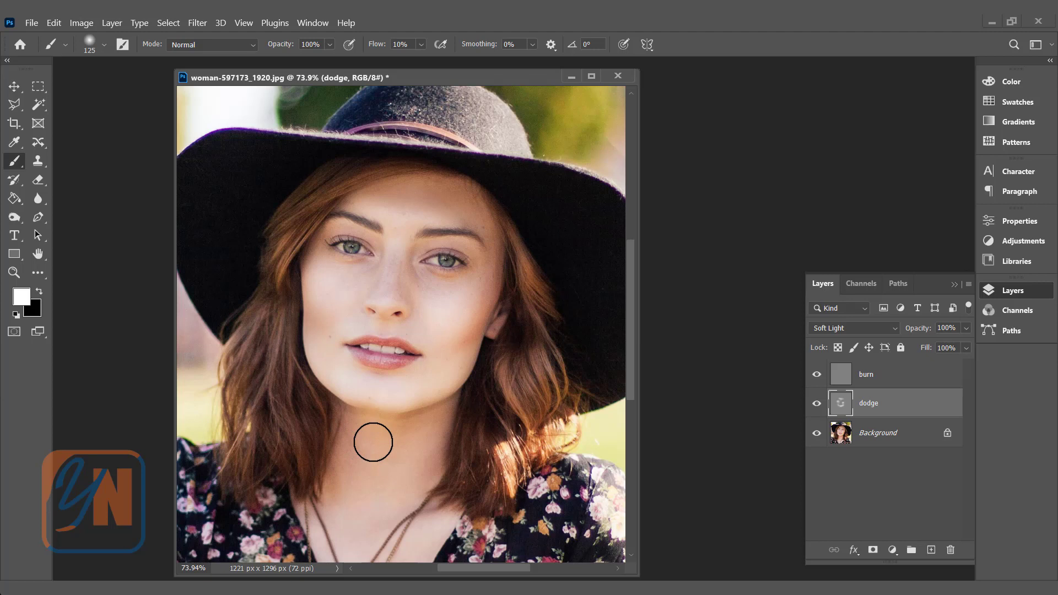
mouse_move(374, 442)
mouse_down()
mouse_move(366, 432)
mouse_move(357, 520)
mouse_move(380, 452)
mouse_up()
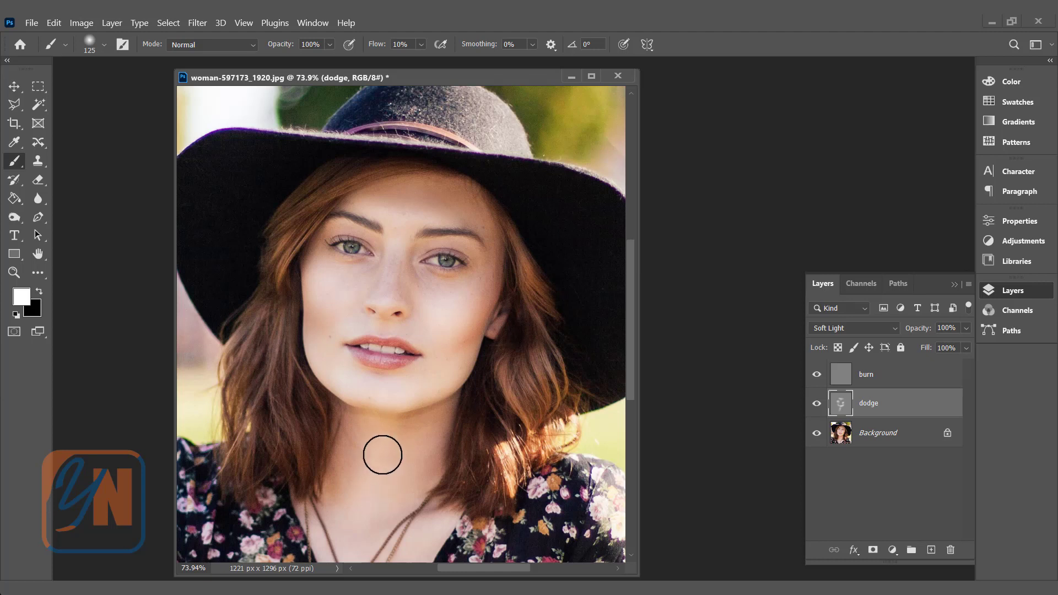
- Paint a white highlight along the nose bridge with an 80 px brush, and show only the dodge layer
key(bracketleft)
key(bracketleft)
key(bracketleft)
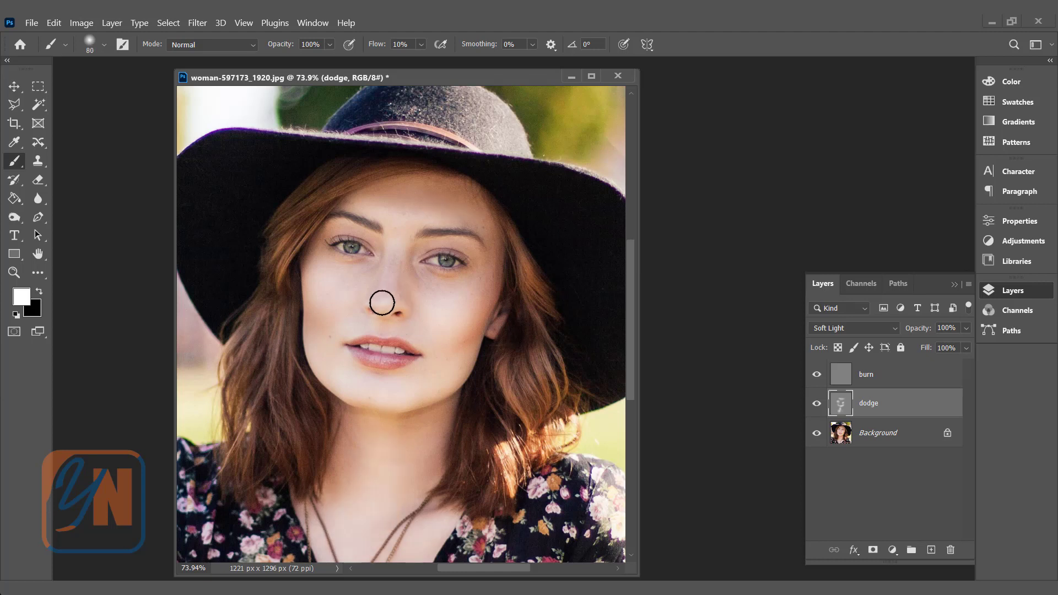
drag(383, 302, 397, 230)
alt+click(817, 405)
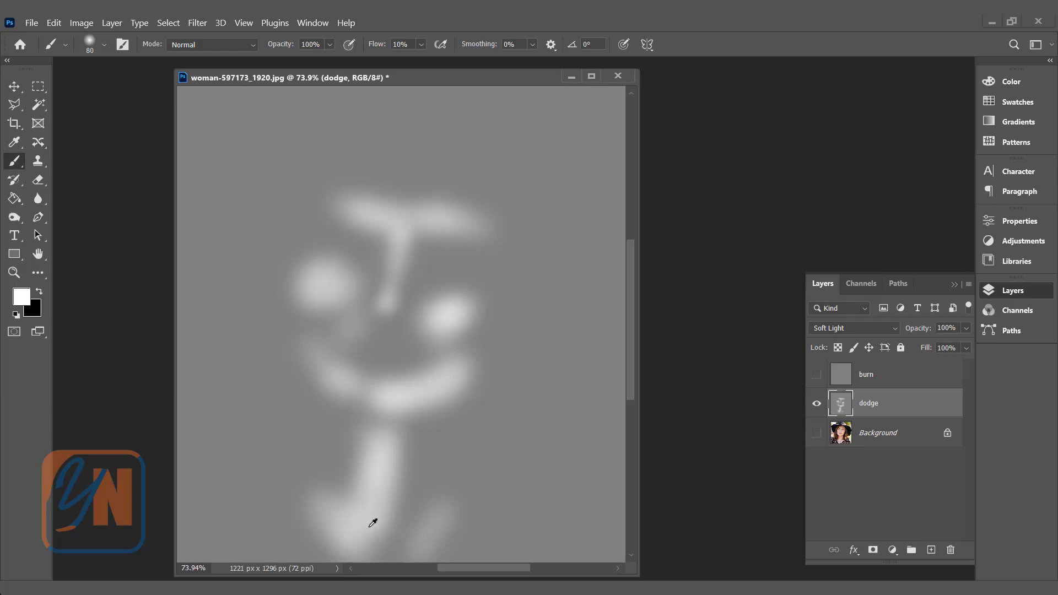
- Show all layers again and toggle the dodge layer's visibility to compare the portrait with and without the highlights
alt+click(818, 406)
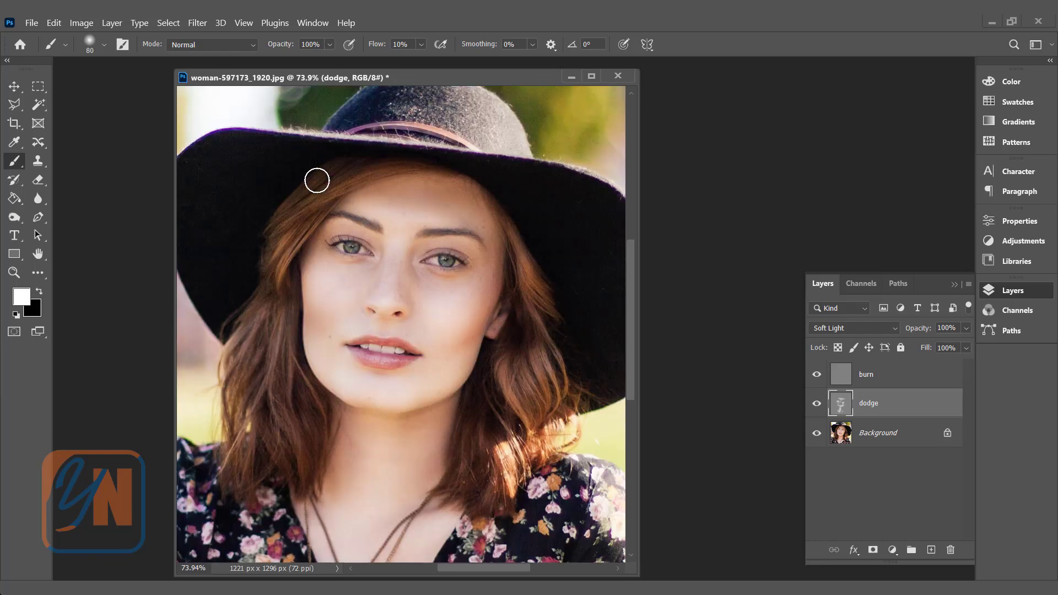
click(818, 405)
click(817, 405)
click(818, 405)
click(817, 405)
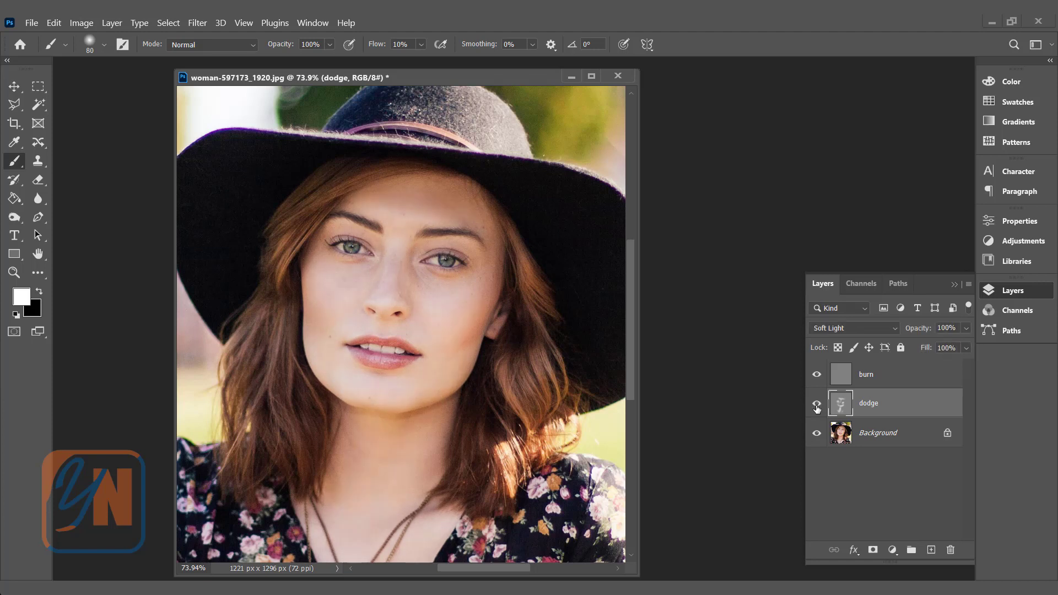
- Make the burn layer active, set black as the foreground color and set the brush flow to 5%
click(885, 374)
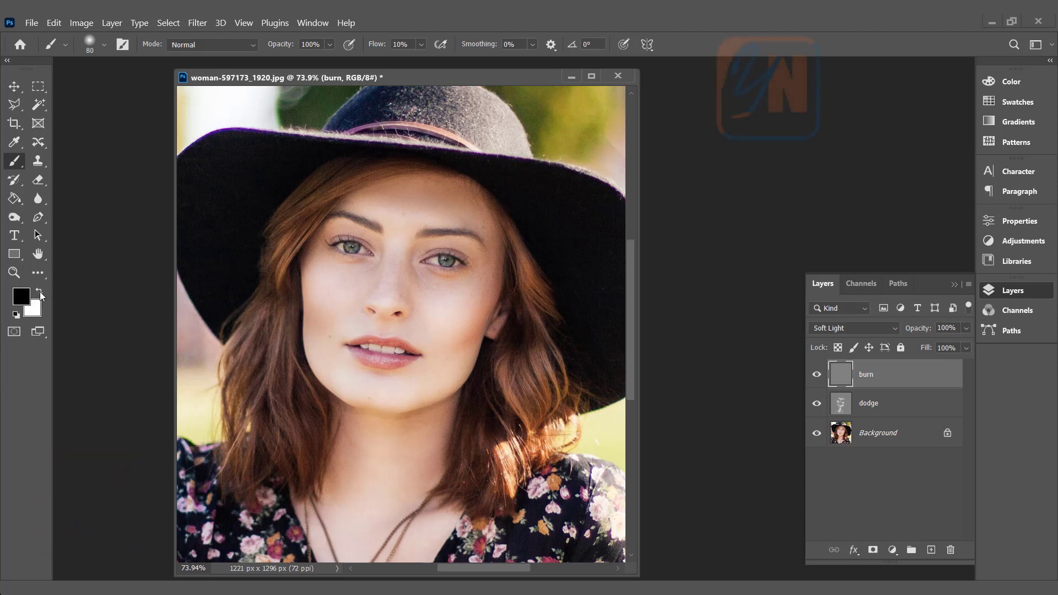
click(40, 292)
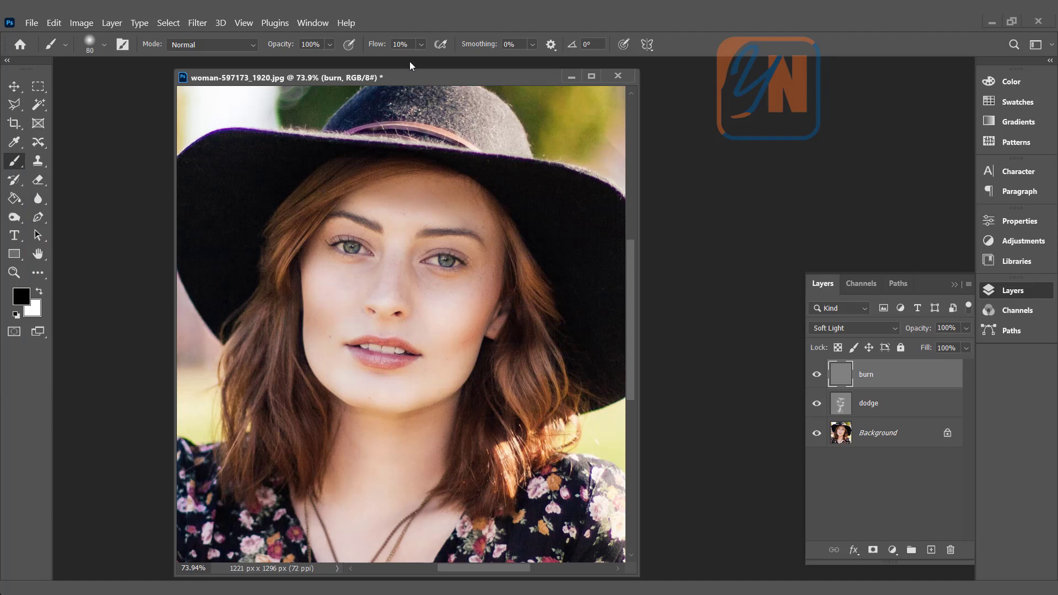
click(412, 44)
text(5)
key(Return)
- Paint black shadows with a 100 px brush along the upper forehead, sides of the face, jaw and neck on the burn layer
key(bracketright)
mouse_move(420, 185)
mouse_down()
mouse_move(482, 190)
mouse_move(357, 191)
mouse_up()
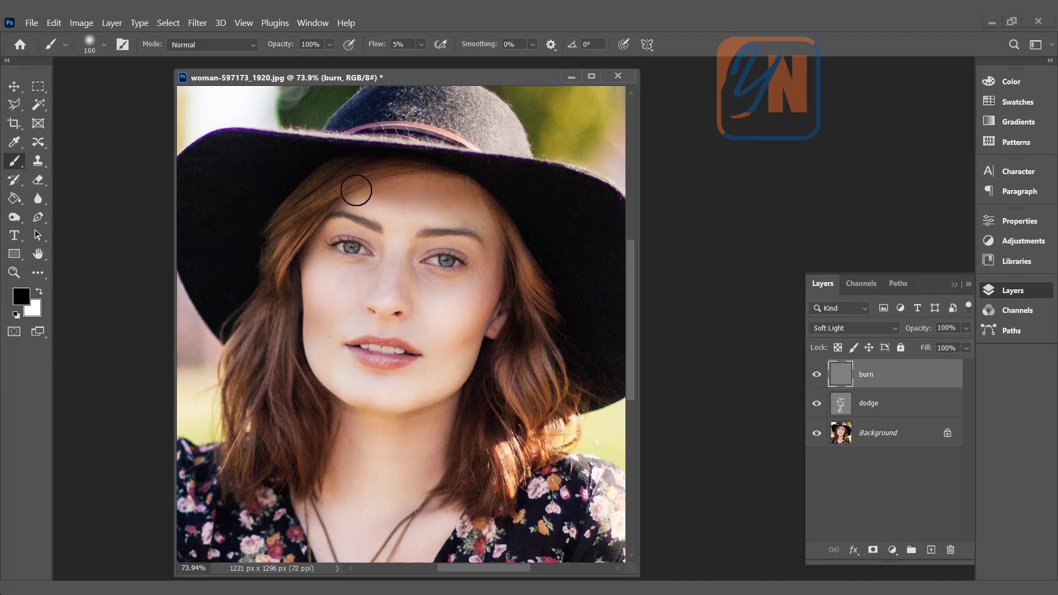
mouse_move(497, 219)
mouse_down()
mouse_move(496, 293)
mouse_move(486, 268)
mouse_move(457, 355)
mouse_move(500, 306)
mouse_move(459, 357)
mouse_move(503, 256)
mouse_move(454, 352)
mouse_move(474, 357)
mouse_move(437, 400)
mouse_move(398, 480)
mouse_up()
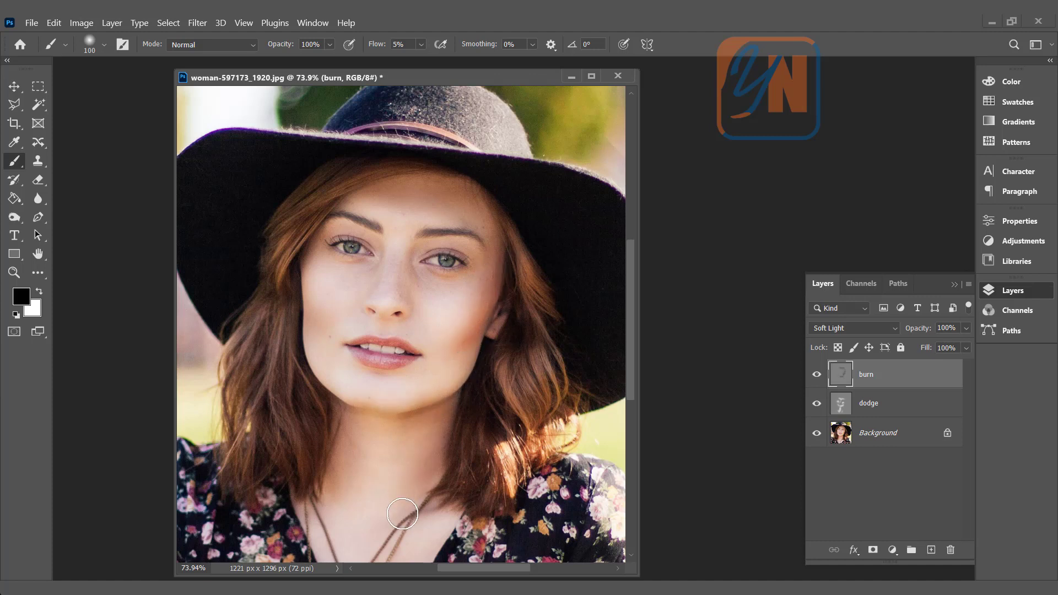
drag(331, 428, 343, 420)
mouse_move(336, 486)
mouse_down()
mouse_move(349, 458)
mouse_move(310, 519)
mouse_up()
mouse_move(309, 246)
mouse_down()
mouse_move(306, 311)
mouse_move(322, 240)
mouse_move(311, 302)
mouse_move(316, 343)
mouse_move(322, 306)
mouse_move(325, 340)
mouse_move(325, 315)
mouse_move(310, 386)
mouse_up()
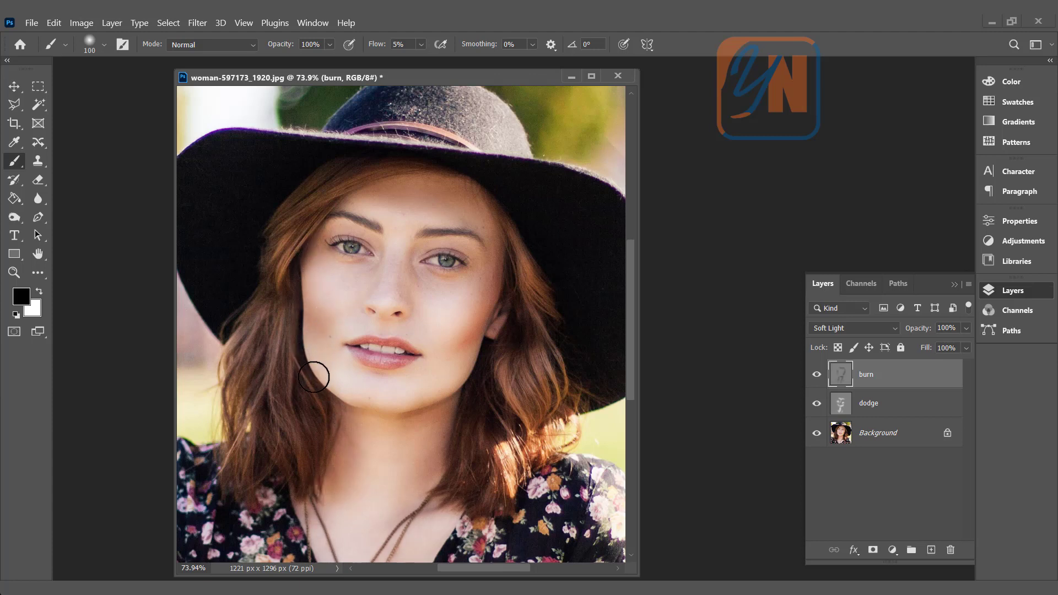
- Darken the hair on both sides of the face on the burn layer with a 90 px black brush
key(bracketleft)
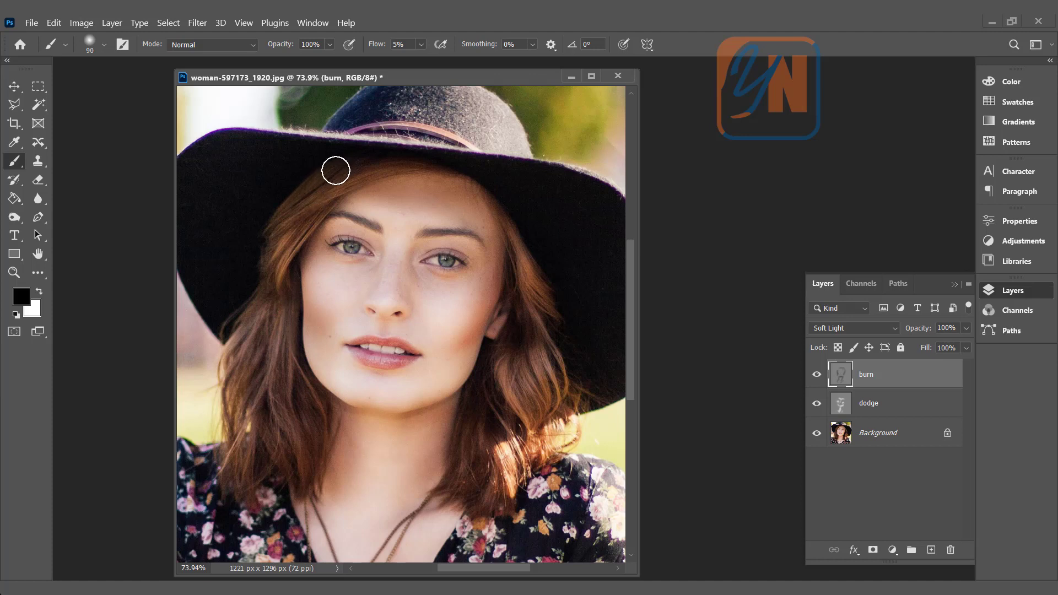
mouse_move(332, 173)
mouse_down()
mouse_move(276, 220)
mouse_move(318, 197)
mouse_move(268, 254)
mouse_move(243, 403)
mouse_move(259, 326)
mouse_move(258, 405)
mouse_move(236, 481)
mouse_move(280, 362)
mouse_move(294, 366)
mouse_move(294, 449)
mouse_move(284, 391)
mouse_move(294, 420)
mouse_up()
mouse_move(484, 414)
mouse_down()
mouse_move(484, 394)
mouse_move(452, 505)
mouse_move(471, 478)
mouse_move(454, 447)
mouse_move(503, 274)
mouse_move(509, 300)
mouse_move(535, 313)
mouse_move(552, 371)
mouse_move(541, 391)
mouse_up()
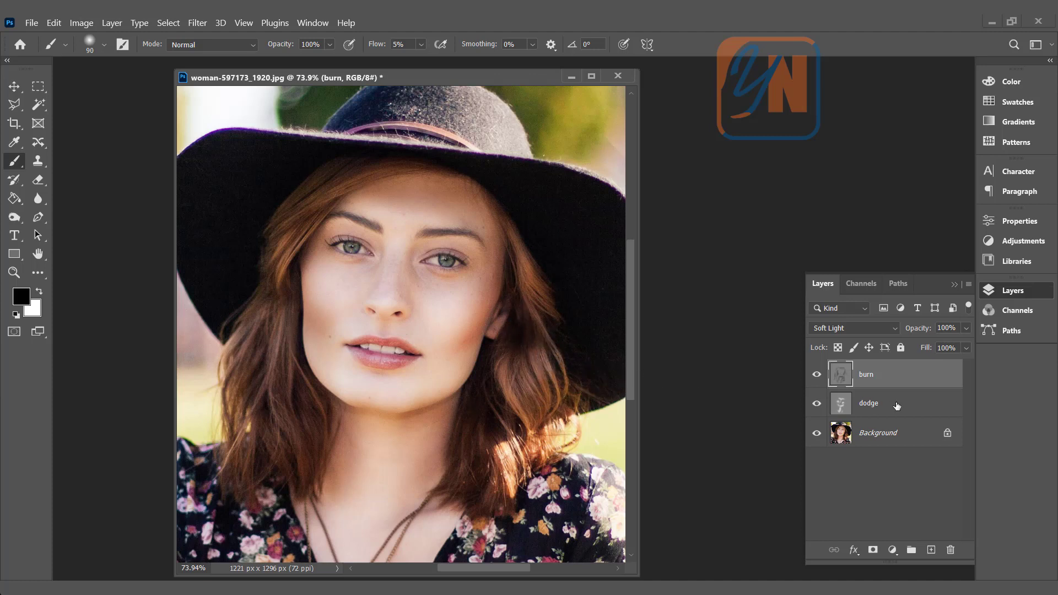
- Make the dodge layer active, switch the foreground color to white and paint highlights along the hair on both sides of the face
click(875, 409)
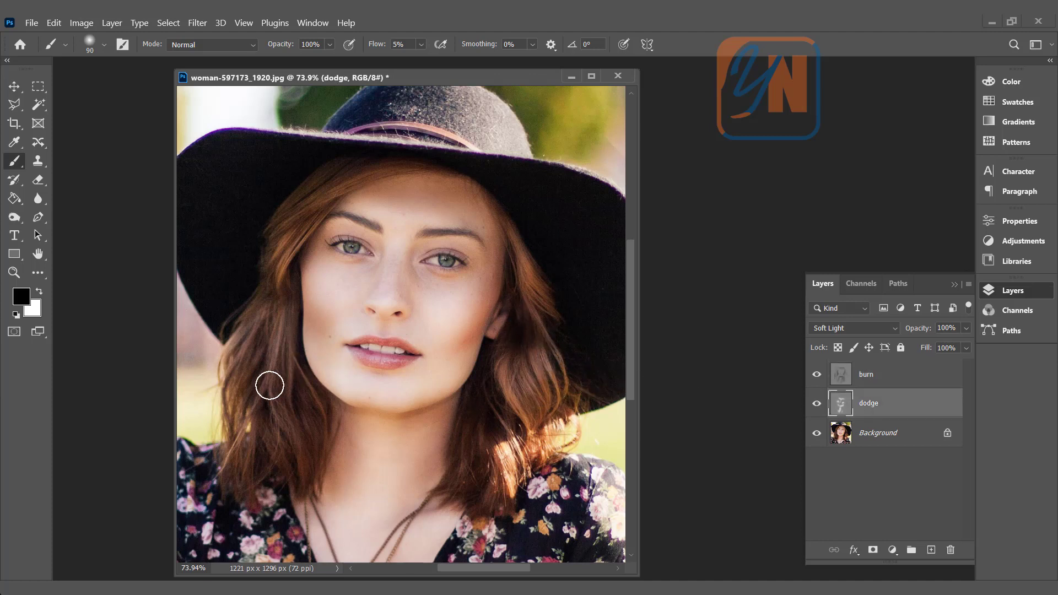
click(40, 292)
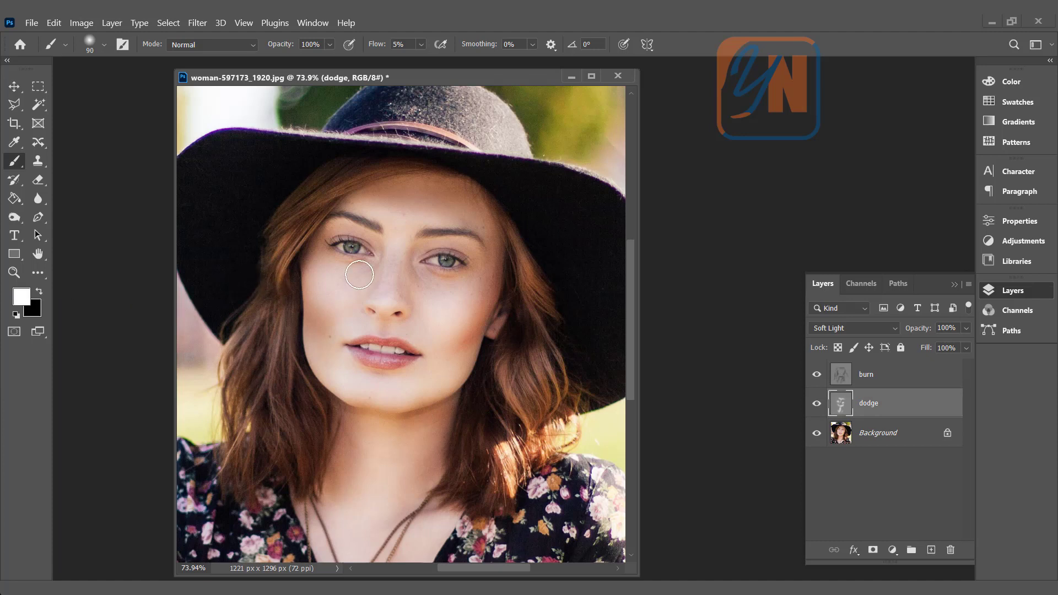
key(alt)
mouse_move(515, 243)
mouse_down()
mouse_move(544, 312)
mouse_move(533, 342)
mouse_move(555, 391)
mouse_move(552, 359)
mouse_move(542, 393)
mouse_move(502, 367)
mouse_move(520, 420)
mouse_move(533, 397)
mouse_move(530, 371)
mouse_move(502, 457)
mouse_move(538, 458)
mouse_move(574, 439)
mouse_move(482, 483)
mouse_move(470, 451)
mouse_move(505, 505)
mouse_move(457, 521)
mouse_move(485, 521)
mouse_move(444, 489)
mouse_up()
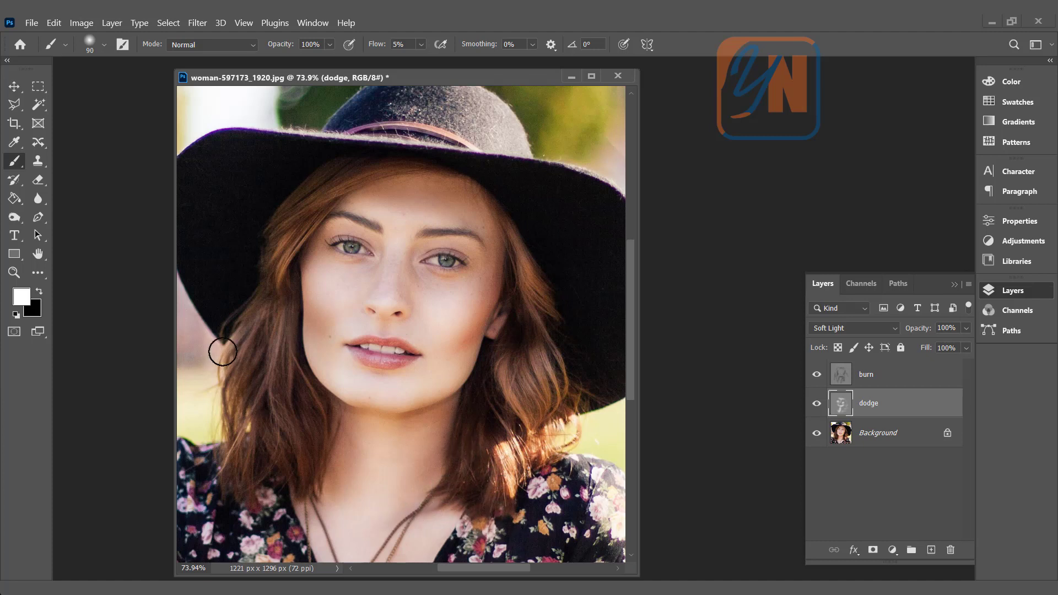
mouse_move(220, 349)
mouse_down()
mouse_move(246, 323)
mouse_move(224, 404)
mouse_move(234, 352)
mouse_move(229, 451)
mouse_move(245, 324)
mouse_move(319, 206)
mouse_move(286, 222)
mouse_move(324, 184)
mouse_up()
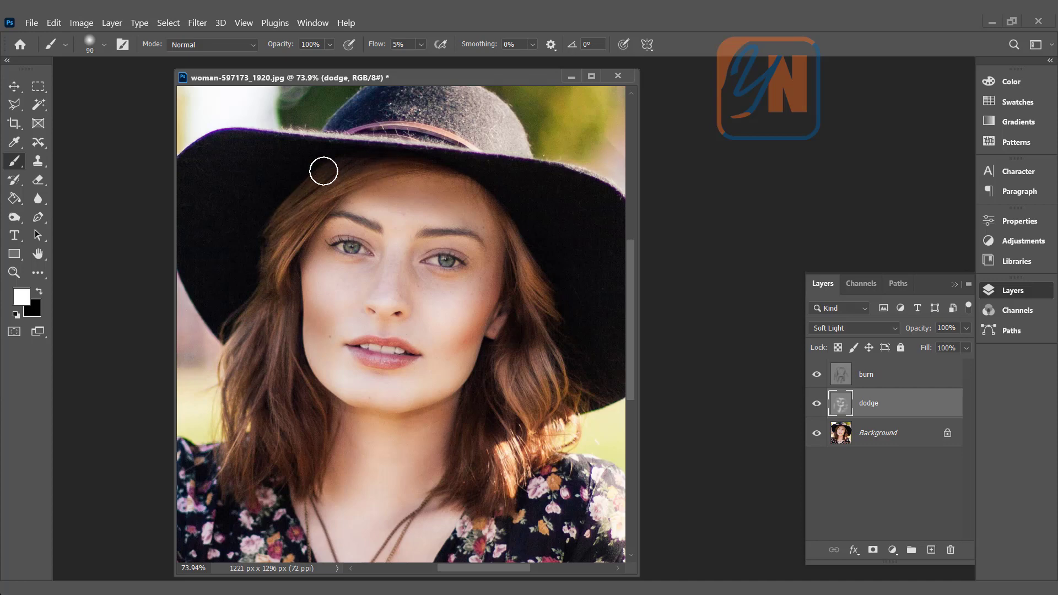
- Brighten the woman's left eye on the dodge layer with a white brush reduced to 15 px and 10 px
scroll(441, 276, up, 5)
scroll(447, 261, up, 2)
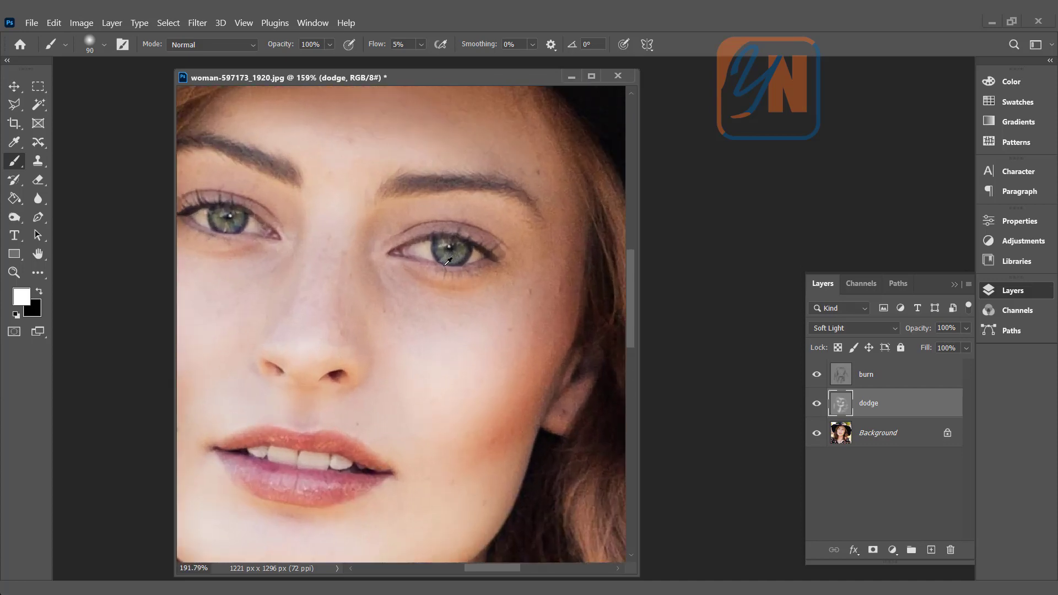
key(bracketleft)
key(bracketleft)
key(bracketleft)
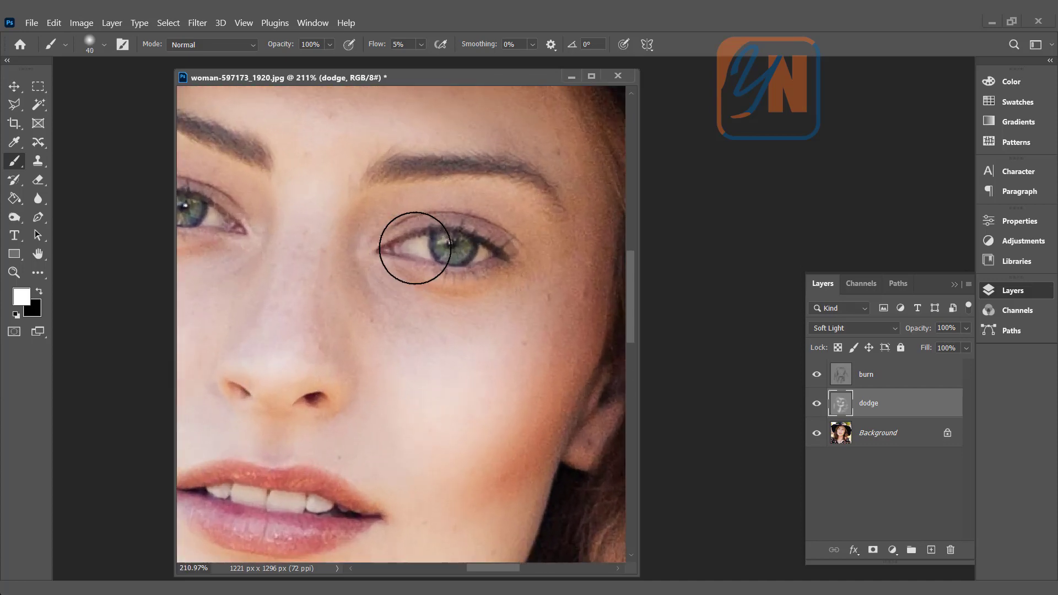
key(bracketleft)
key(bracketleft)
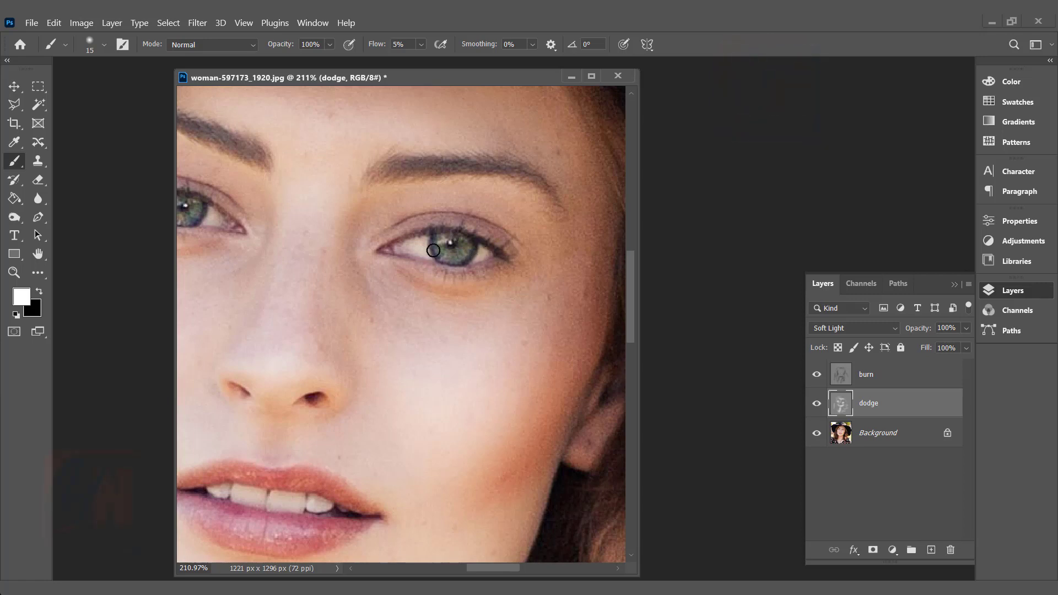
scroll(440, 243, up, 1)
scroll(441, 242, up, 5)
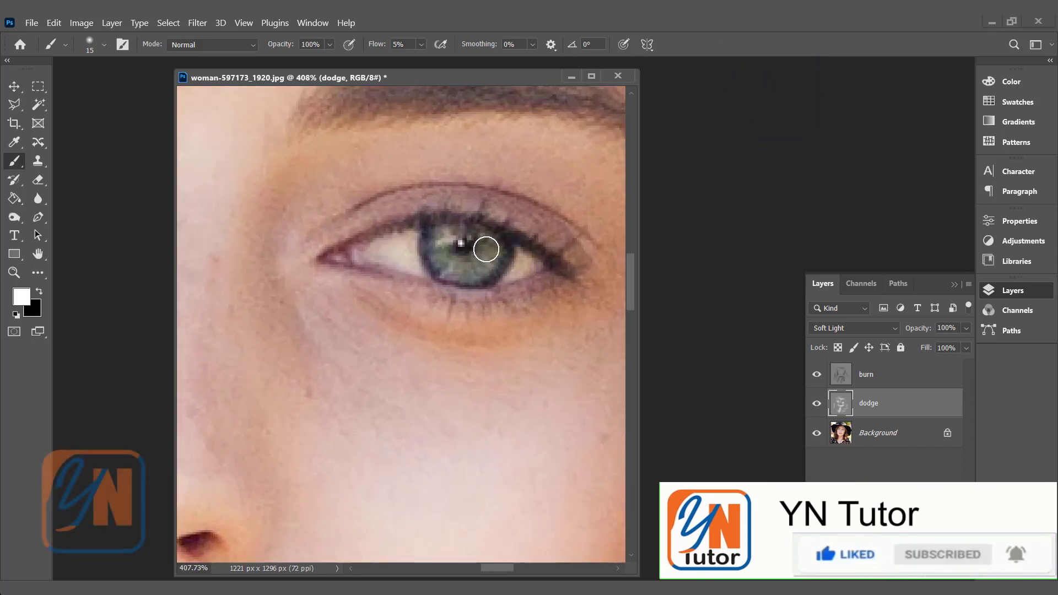
key(bracketleft)
- Brighten the whites and iris of the woman's right eye on the dodge layer with the 10 px white brush
scroll(454, 243, down, 6)
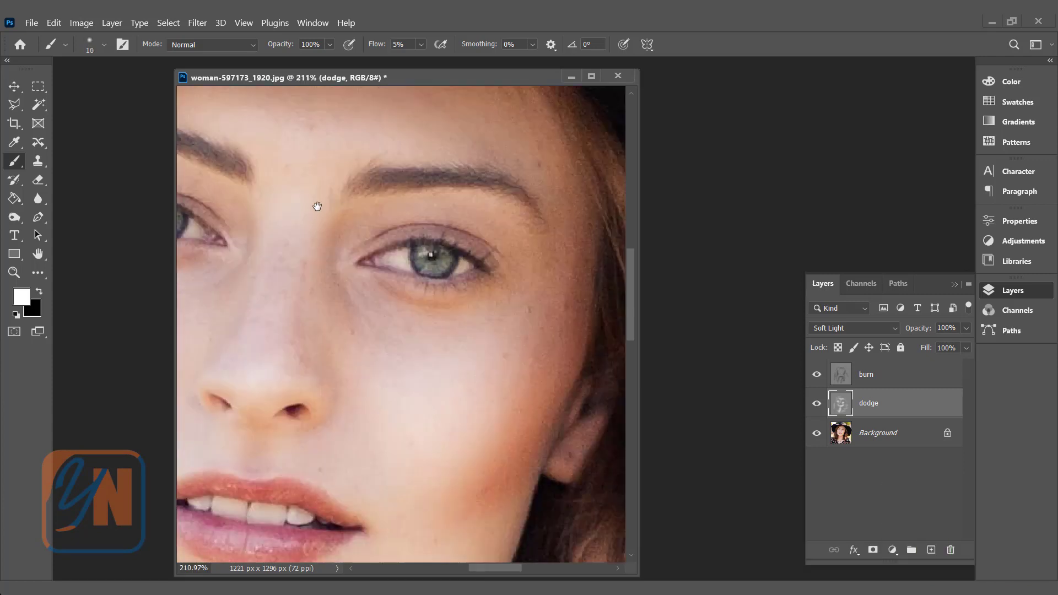
drag(318, 206, 534, 245)
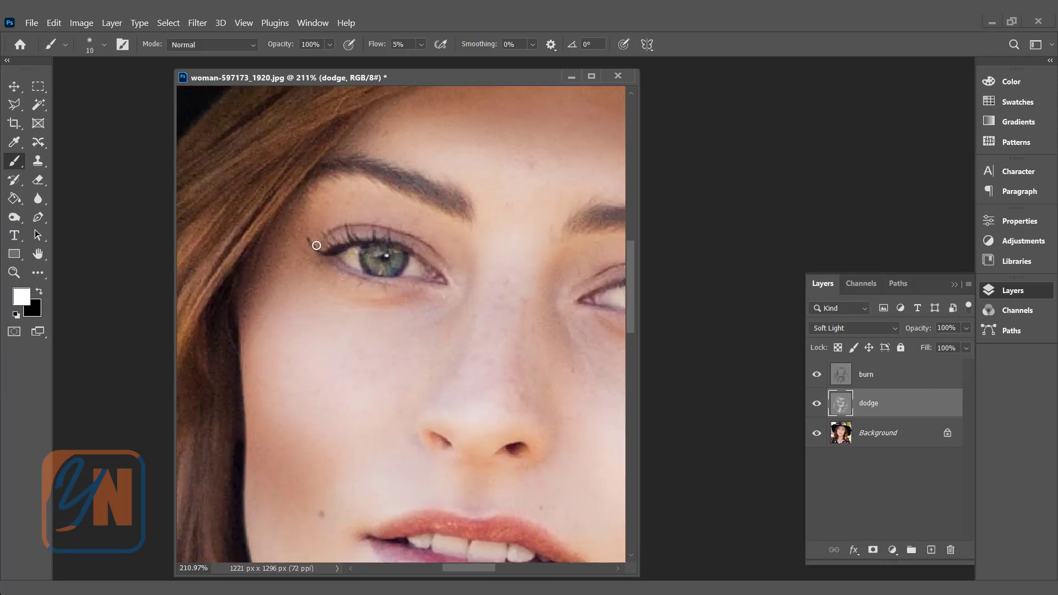
scroll(303, 246, up, 3)
scroll(408, 260, up, 4)
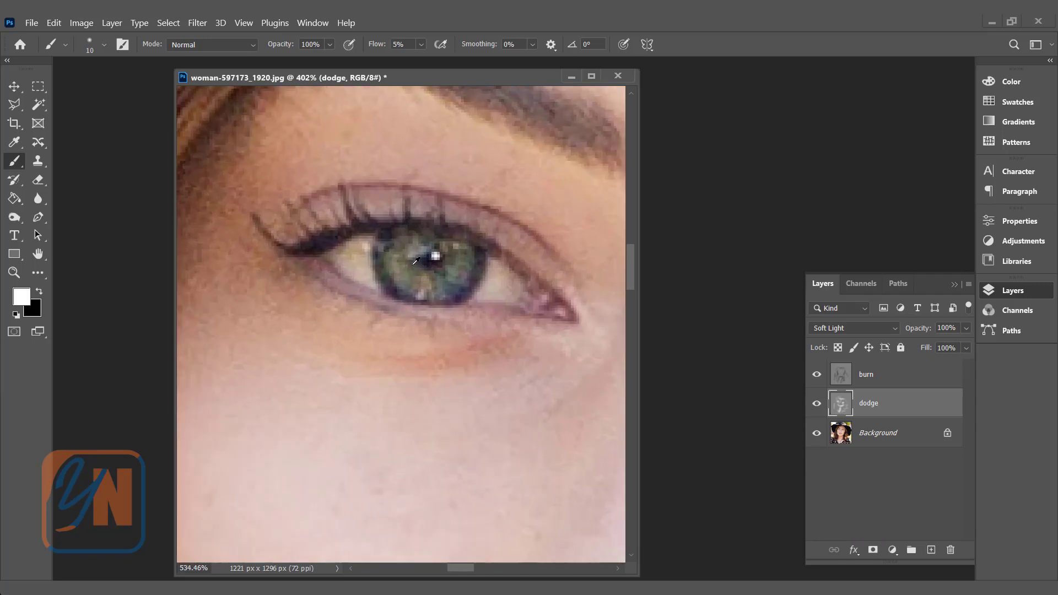
mouse_move(352, 245)
mouse_down()
mouse_move(305, 250)
mouse_move(343, 261)
mouse_move(339, 244)
mouse_move(358, 277)
mouse_move(335, 269)
mouse_up()
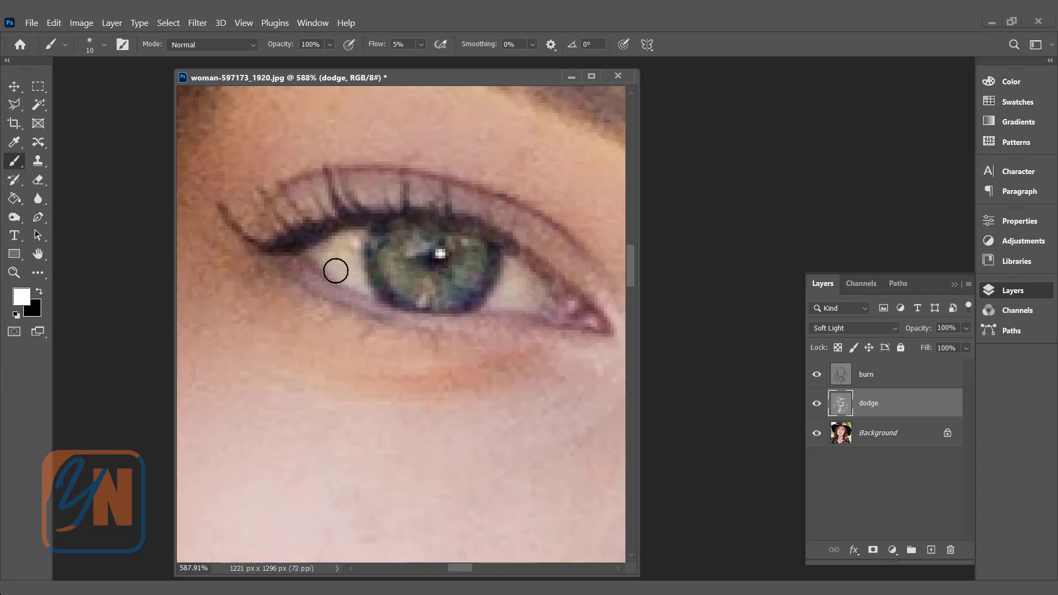
mouse_move(512, 270)
mouse_down()
mouse_move(589, 319)
mouse_move(523, 296)
mouse_move(472, 249)
mouse_move(460, 276)
mouse_move(415, 284)
mouse_move(399, 272)
mouse_move(470, 258)
mouse_up()
scroll(470, 258, down, 8)
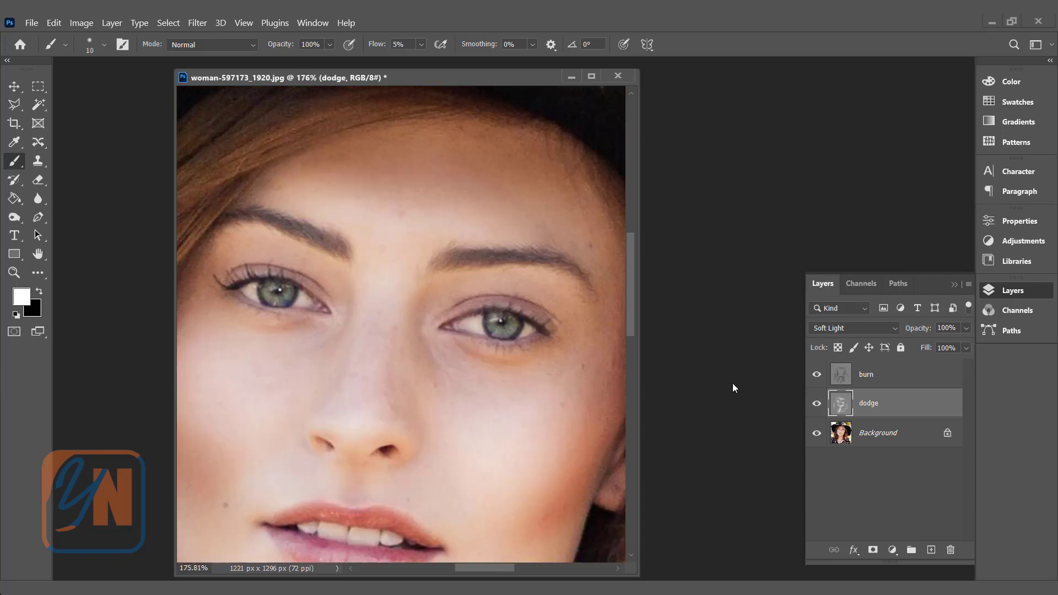
- Make the burn layer active, set black as the foreground color and darken the woman's left eyebrow with a 20 px brush
click(890, 377)
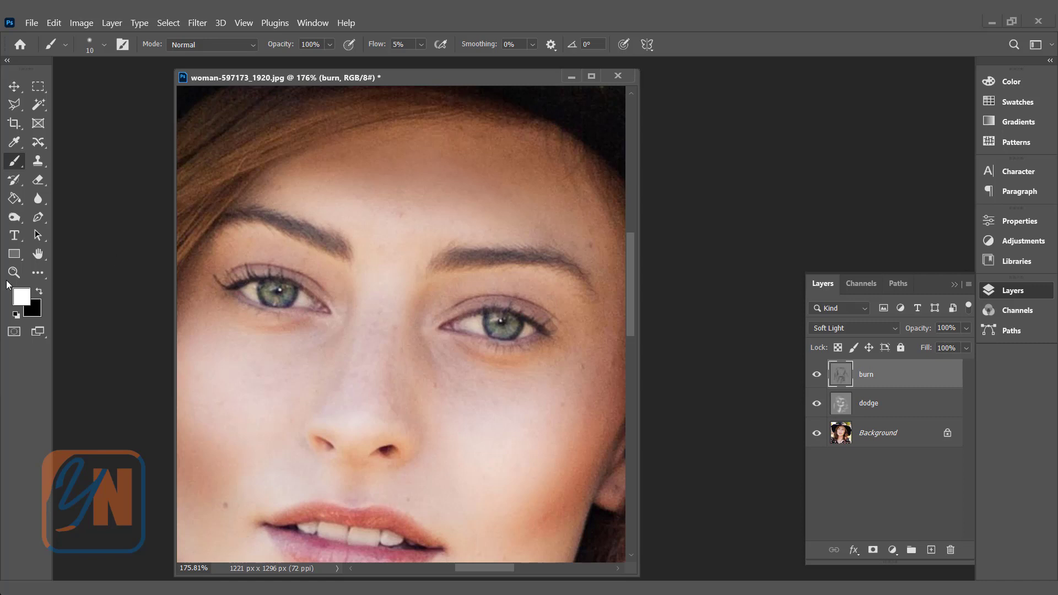
click(39, 293)
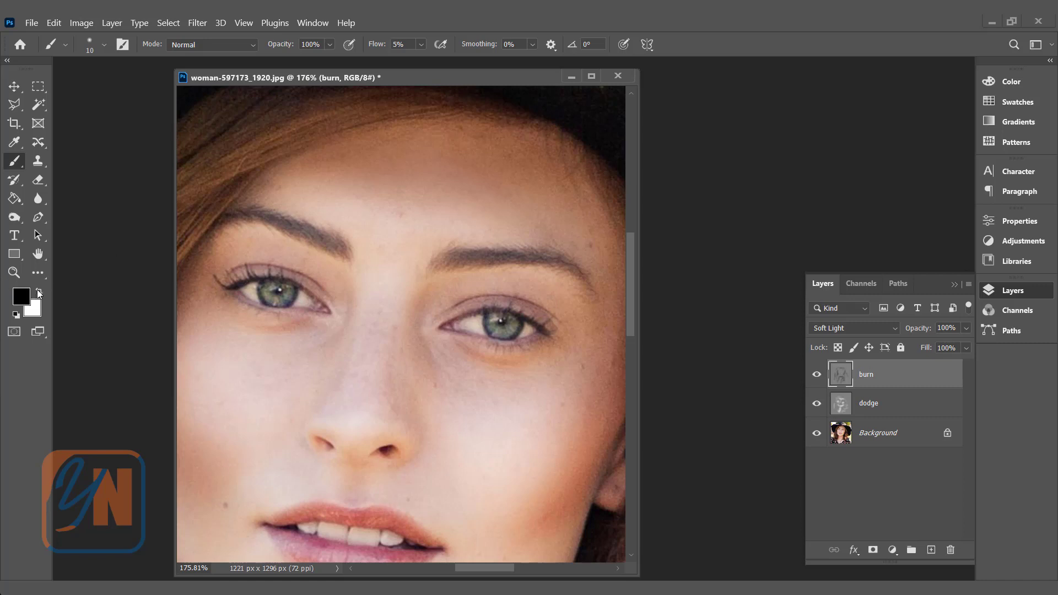
scroll(327, 255, up, 2)
key(bracketright)
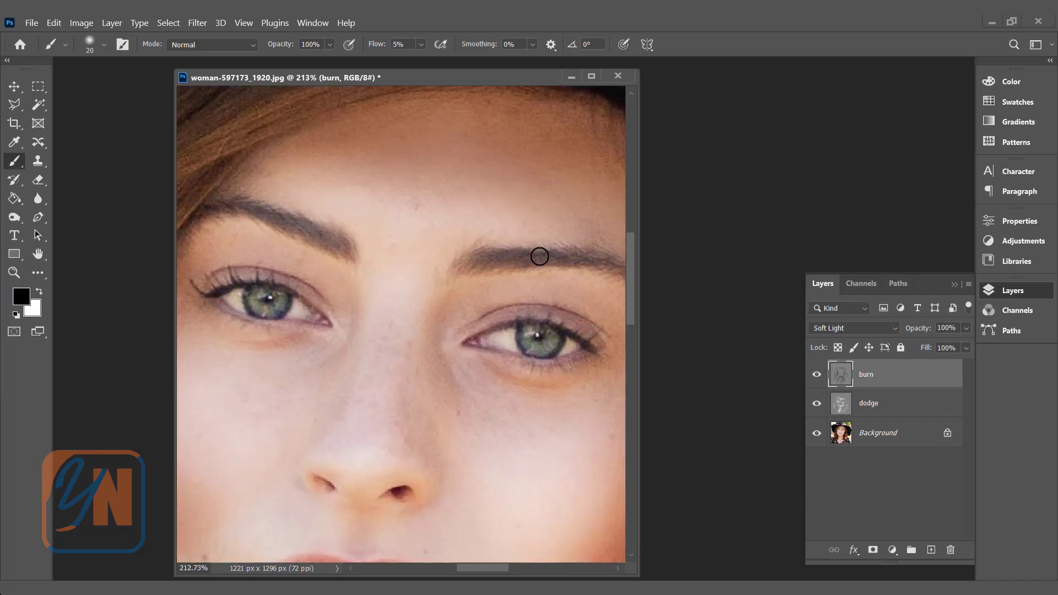
key(space)
drag(538, 242, 489, 243)
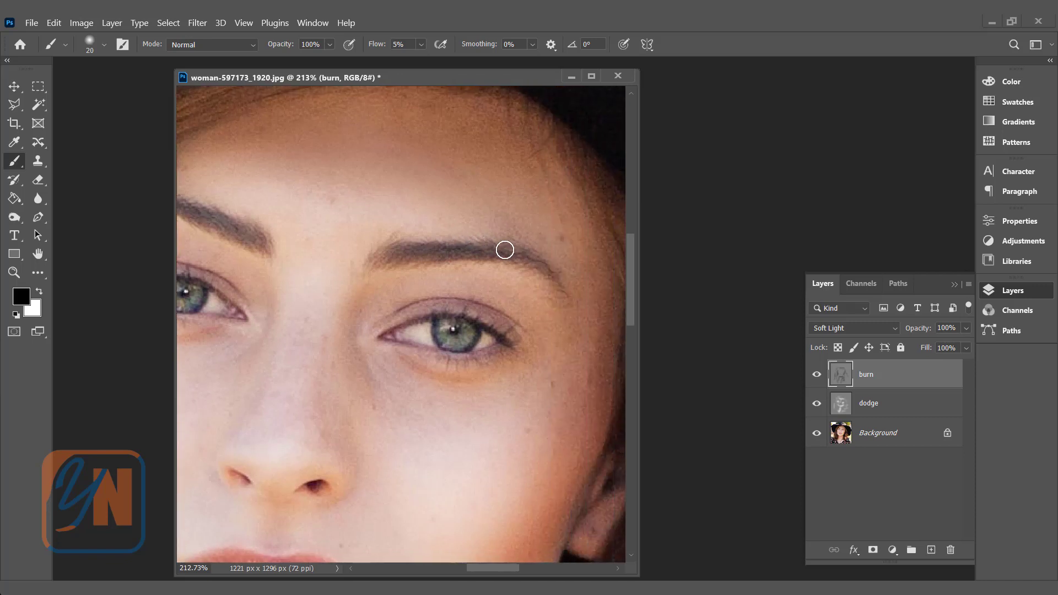
key(bracketleft)
- Darken the woman's right eyebrow on the burn layer with a small black brush
key(space)
drag(335, 206, 435, 234)
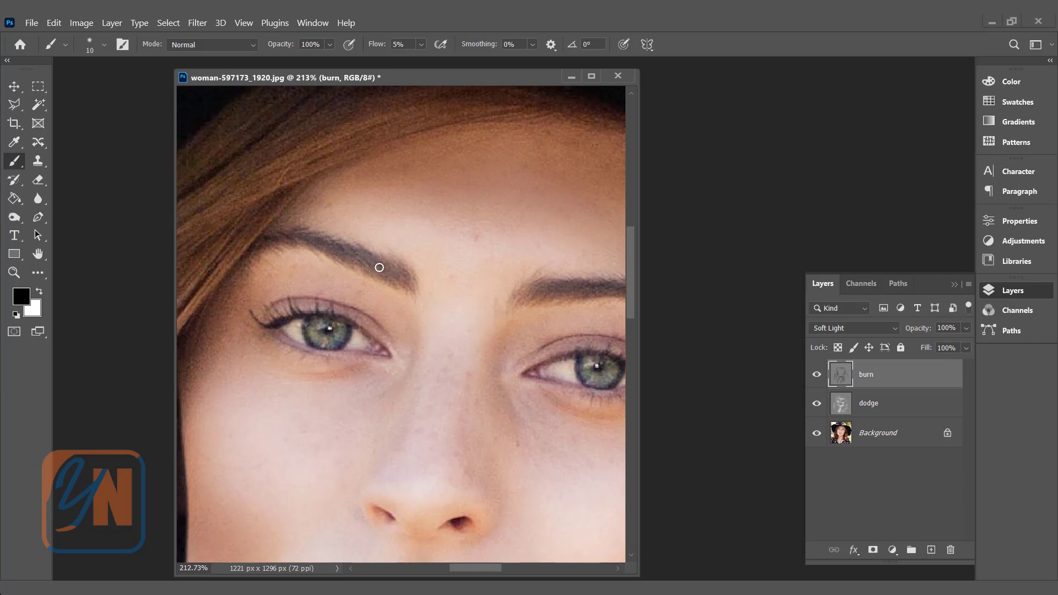
key(bracketright)
drag(371, 259, 305, 240)
key(bracketleft)
scroll(329, 272, down, 5)
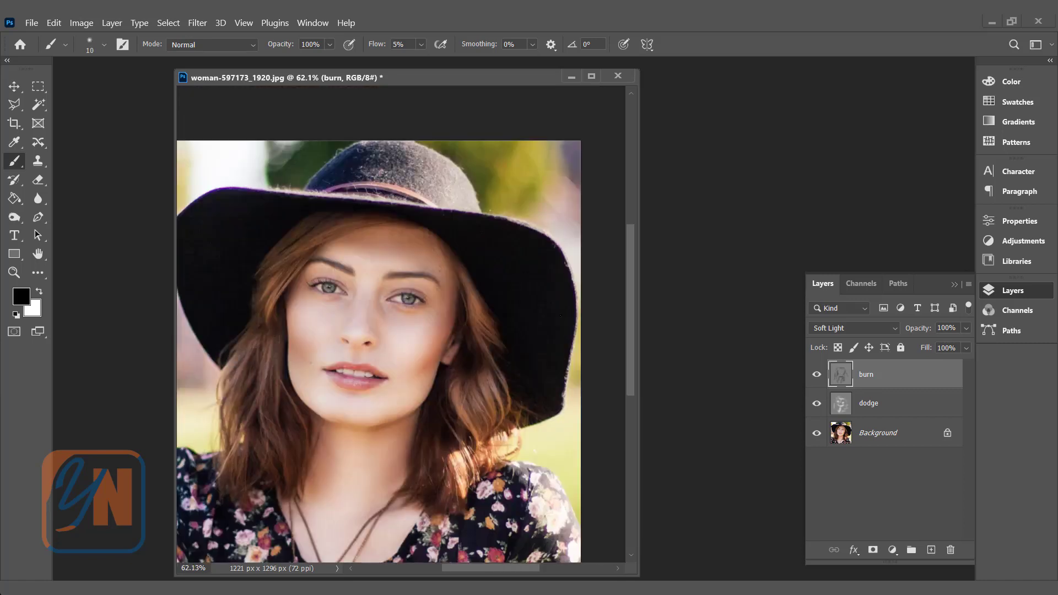
- Select the burn and dodge layers together and group them, keeping the default group name and Pass Through mode
shift+click(898, 407)
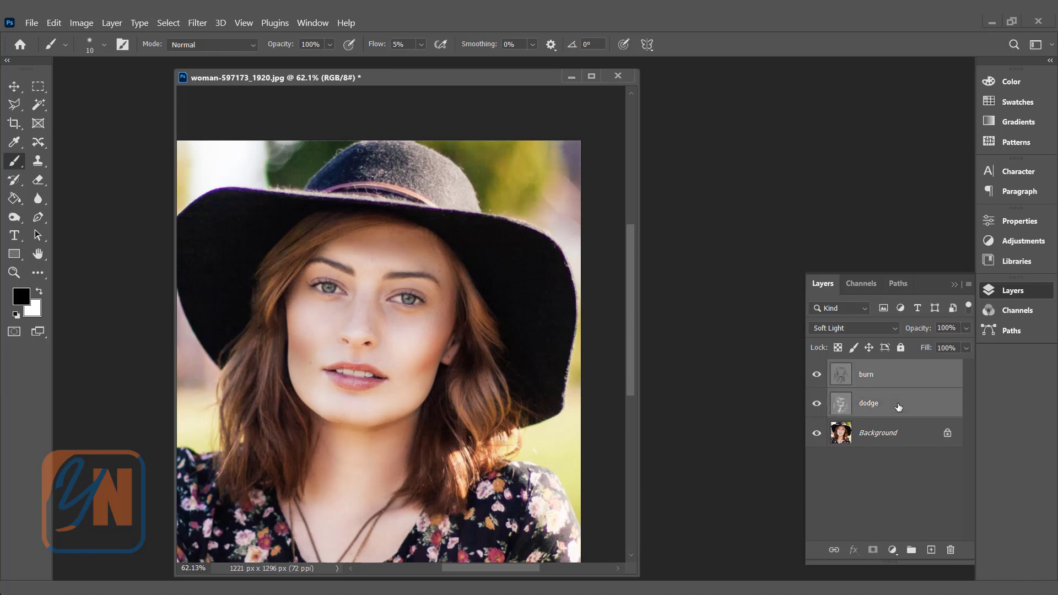
right_click(889, 382)
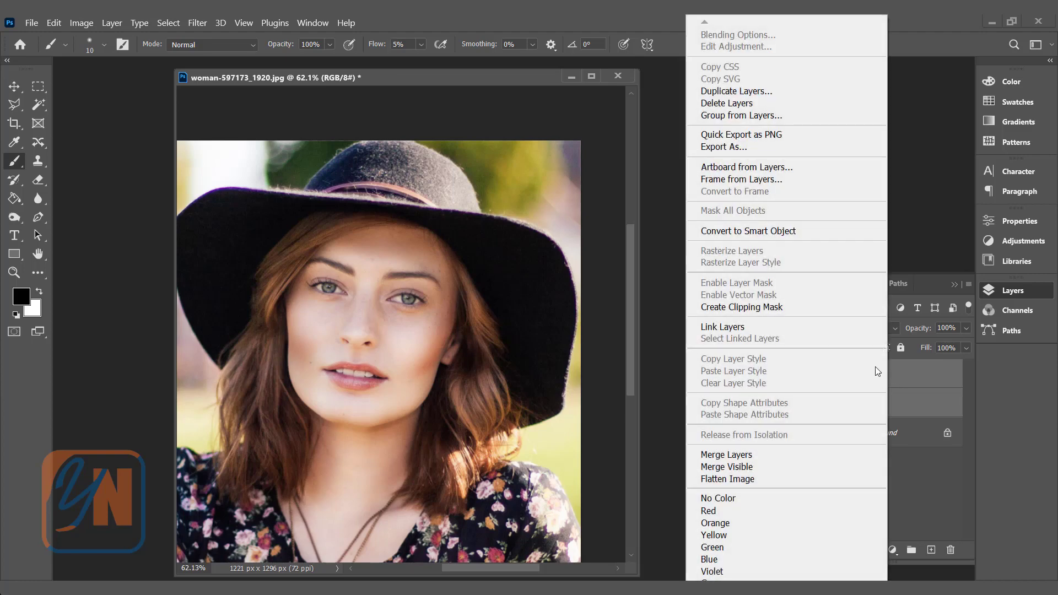
click(739, 115)
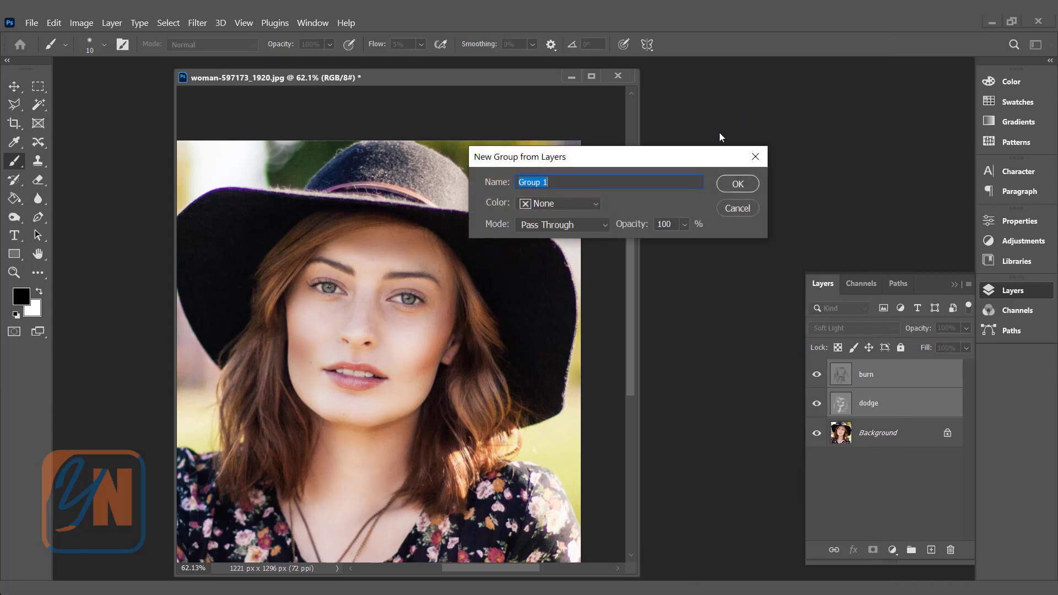
drag(580, 165, 525, 162)
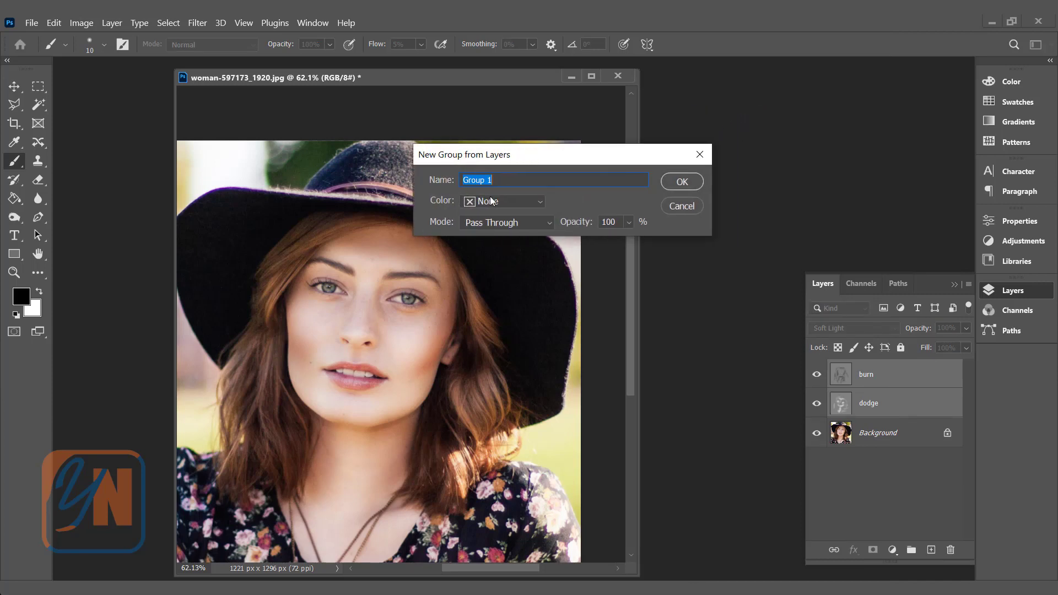
click(689, 183)
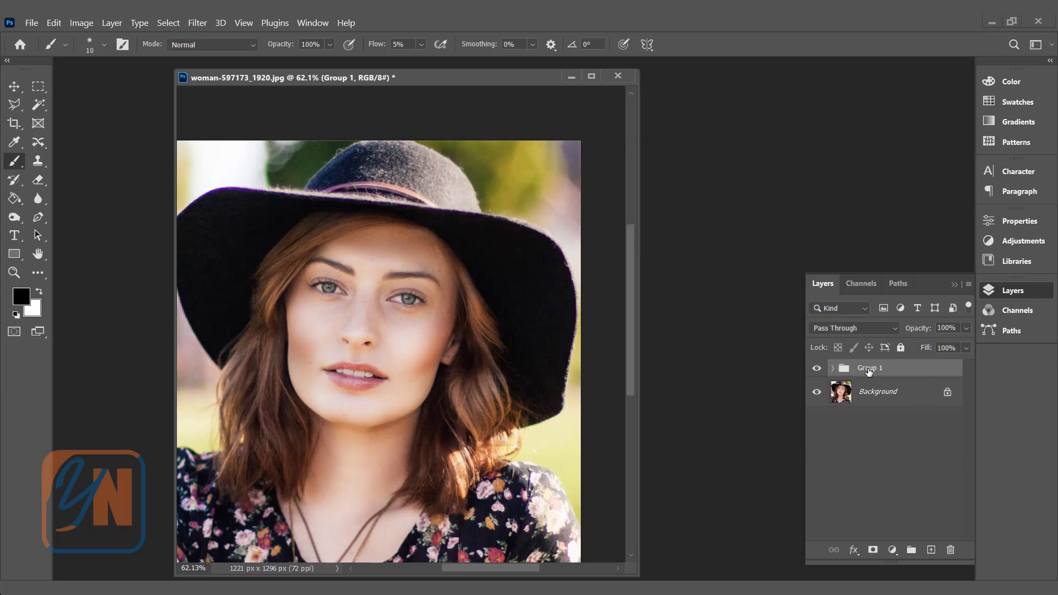
- Expand and collapse the new layer group to check its contents, and hide it to view the original portrait
click(833, 370)
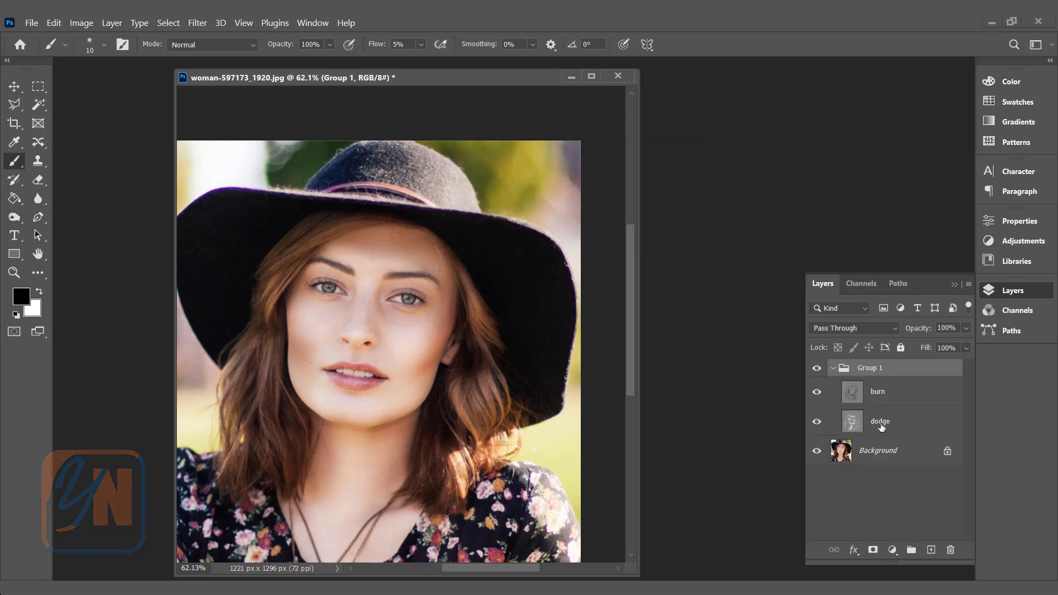
click(833, 369)
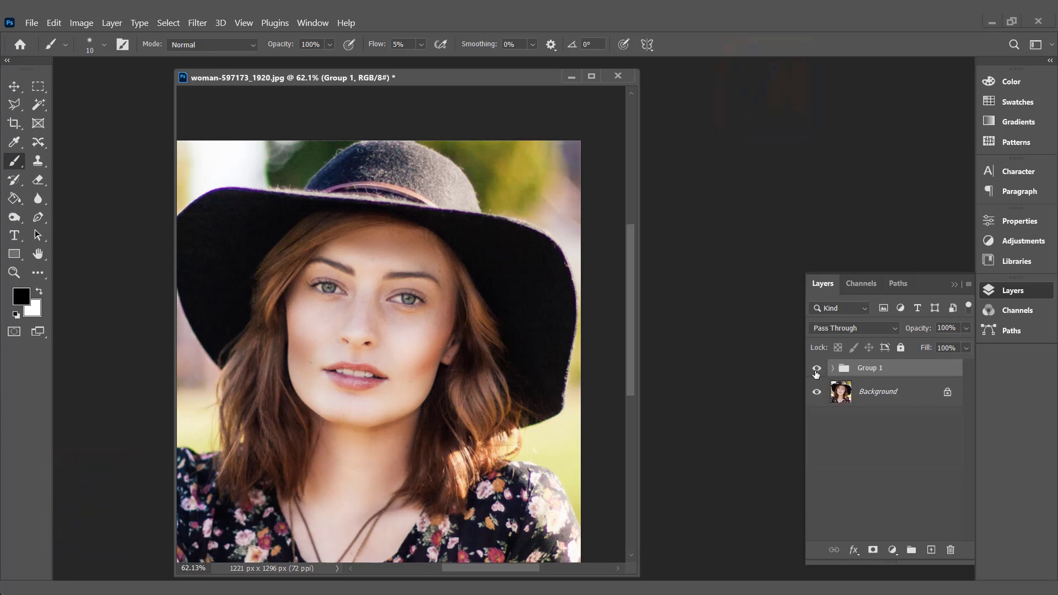
click(817, 369)
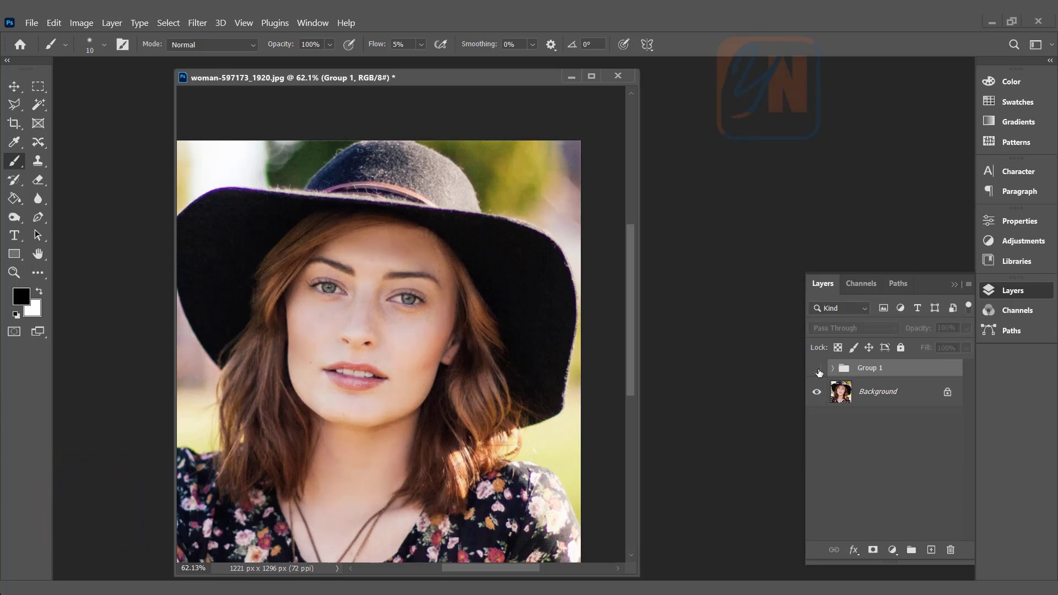
- Show the layer group again and expand it, making the burn layer inside it active
click(817, 369)
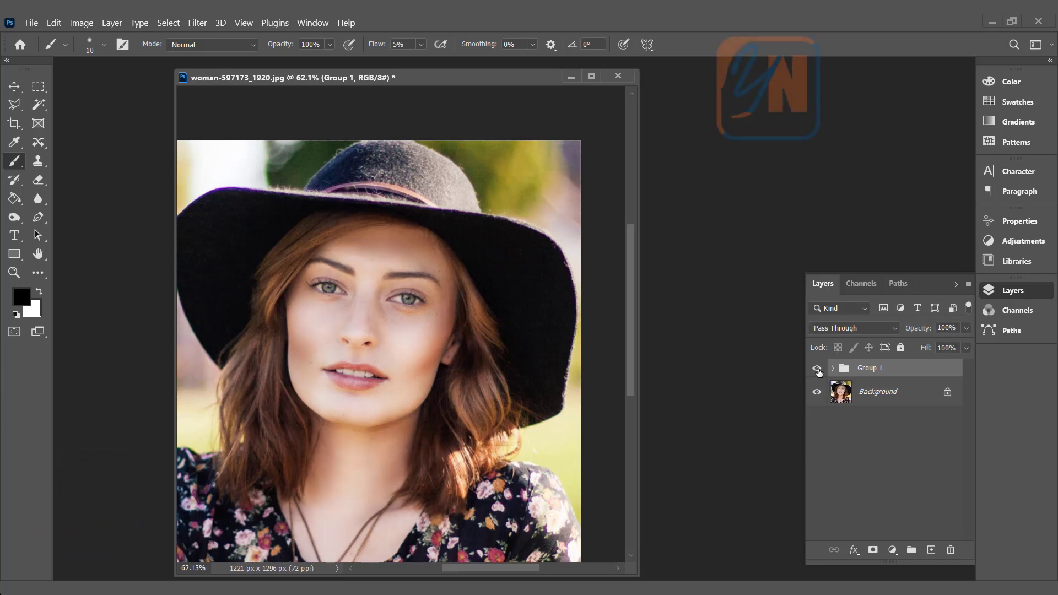
click(832, 370)
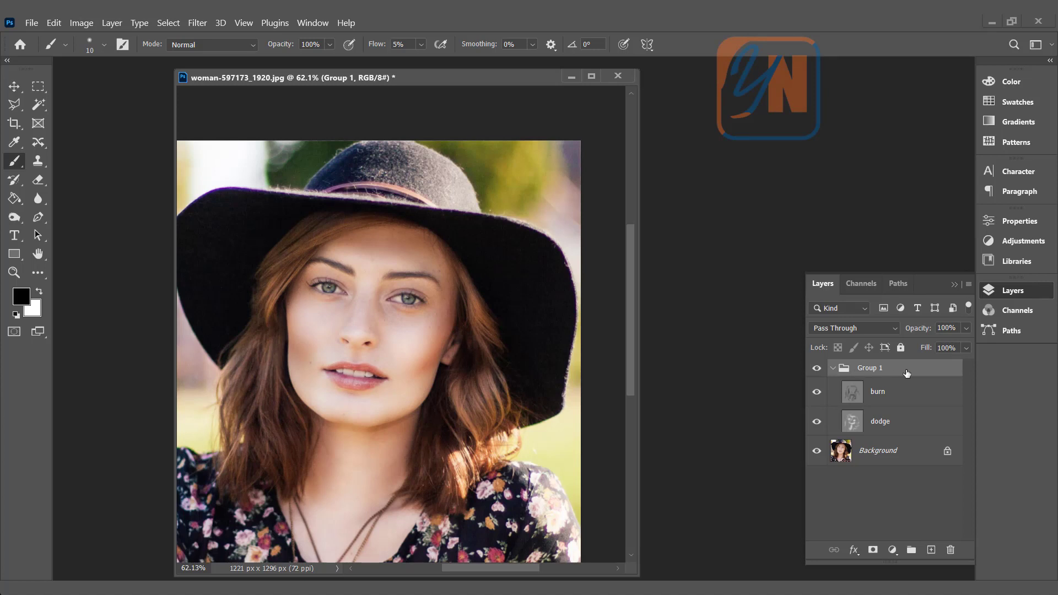
click(883, 394)
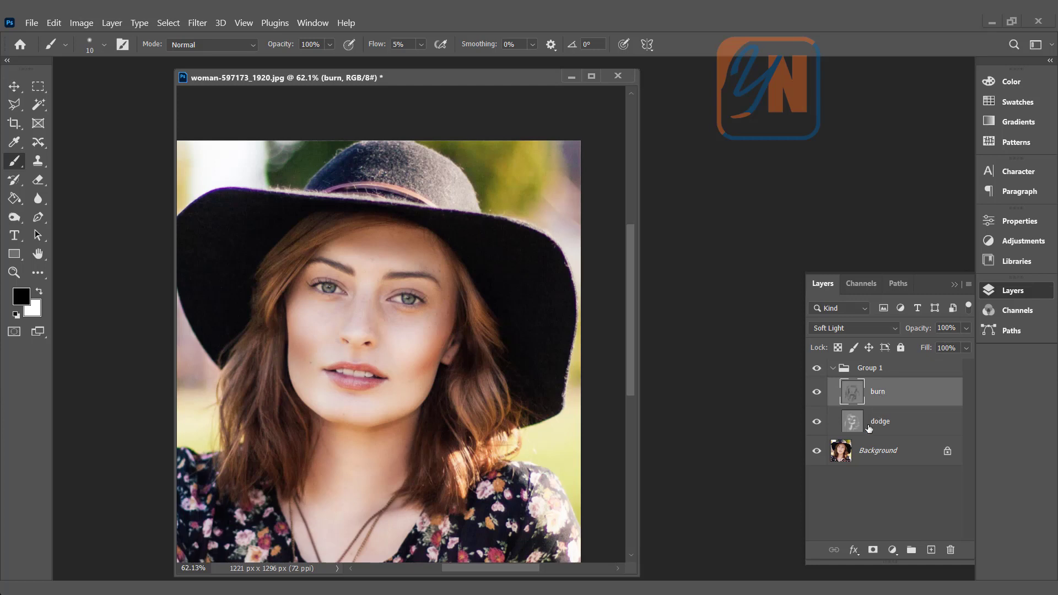
- Lower the opacity of the whole Group 1 layer group to 95%, and check the burn and dodge layers individually
click(887, 369)
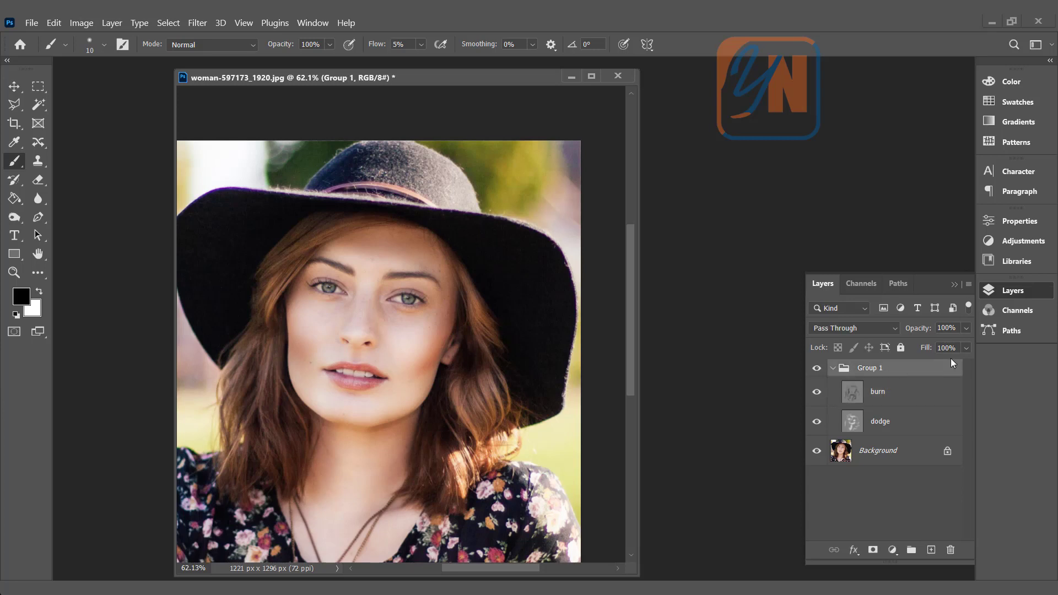
click(968, 329)
drag(963, 345, 961, 345)
click(912, 373)
click(904, 393)
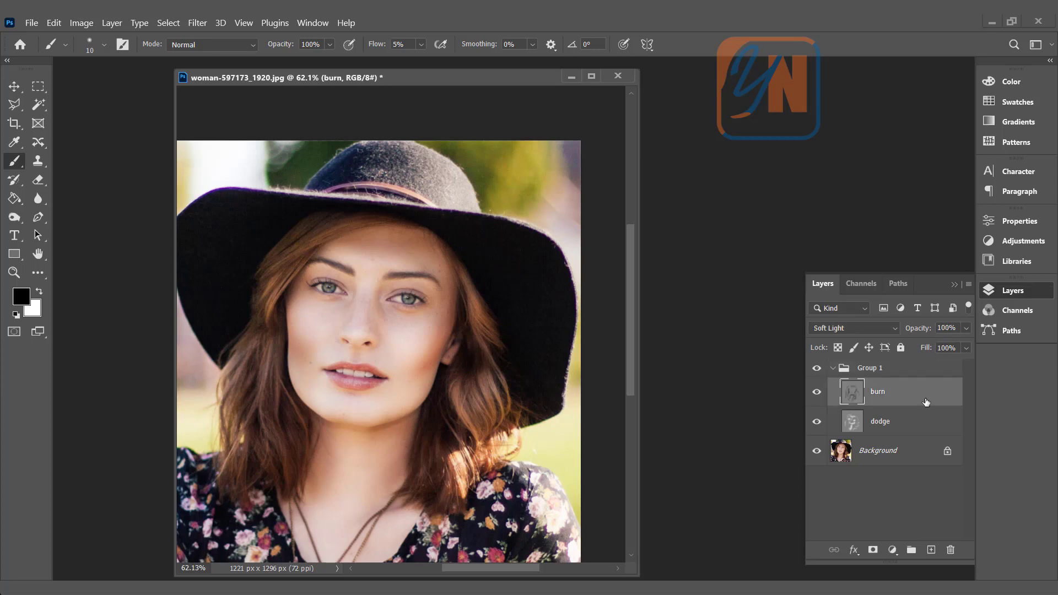
click(909, 428)
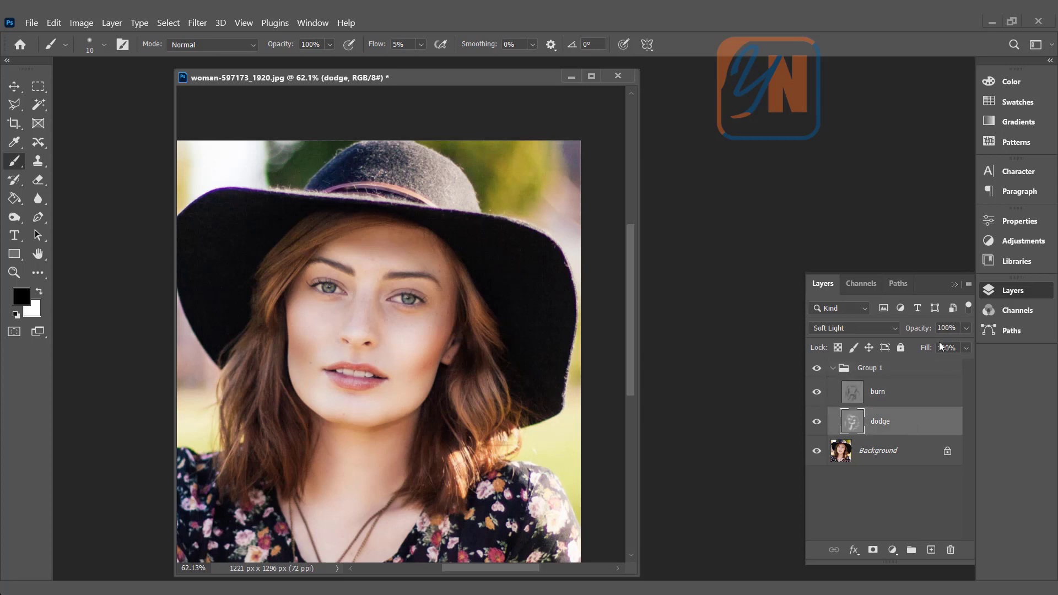
click(879, 372)
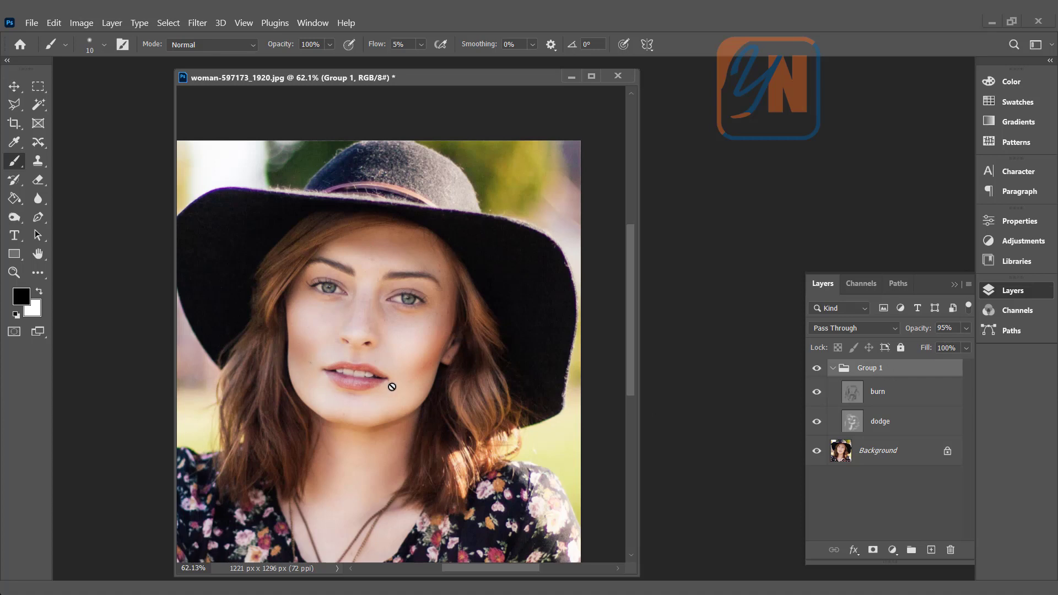
- Compare the woman's face up close with the dodge and burn group hidden and shown, leaving the group visible
scroll(386, 389, up, 4)
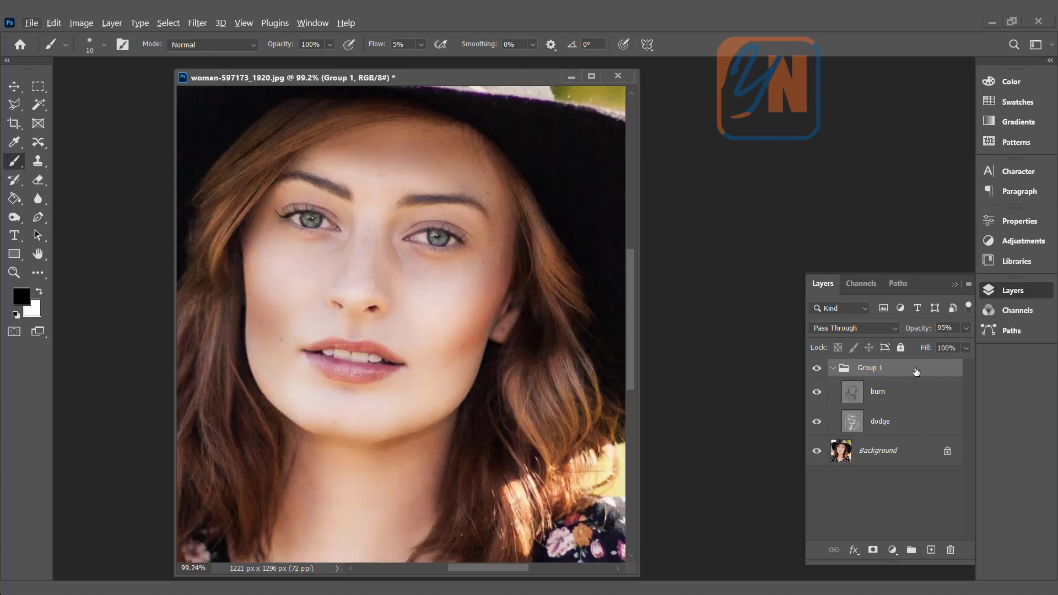
click(817, 369)
click(817, 370)
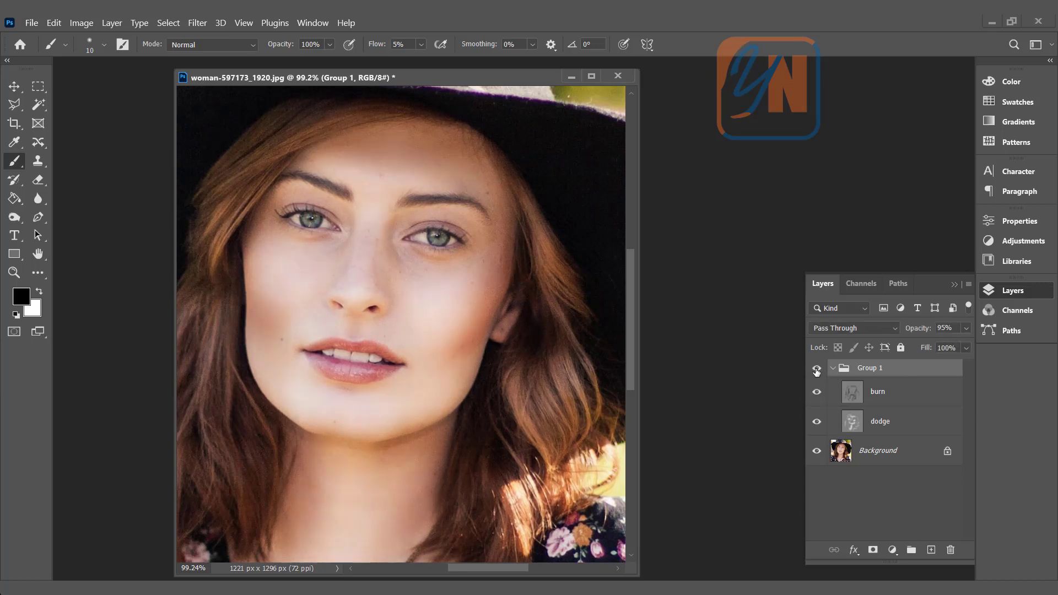